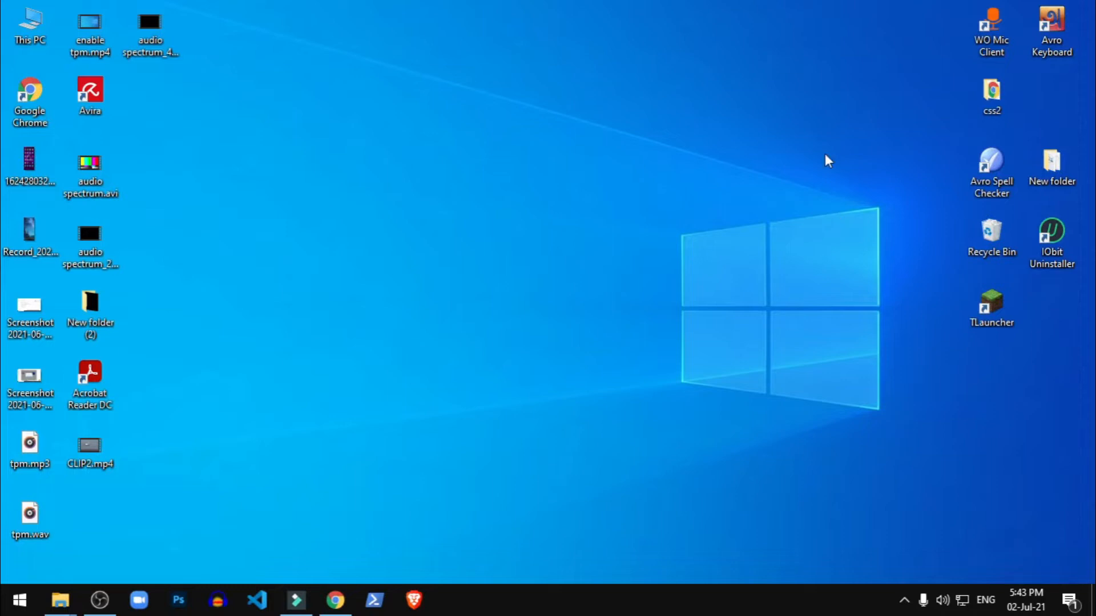
- Switch to Filmora9 and import the image Sears_Tower.jpg from the Downloads folder into the project media
left_click(295, 602)
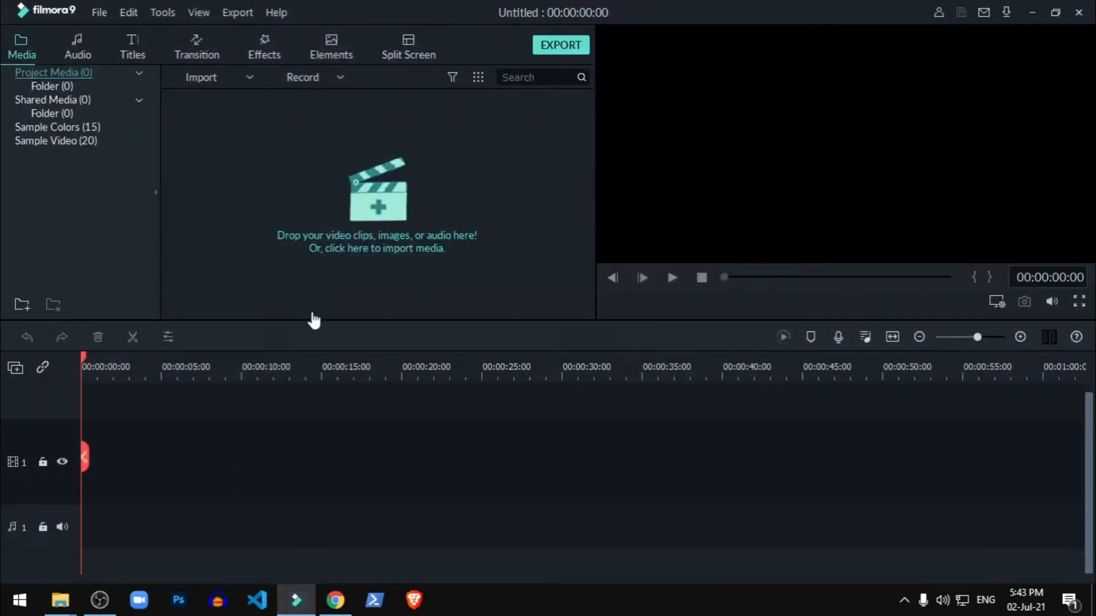
left_click(313, 281)
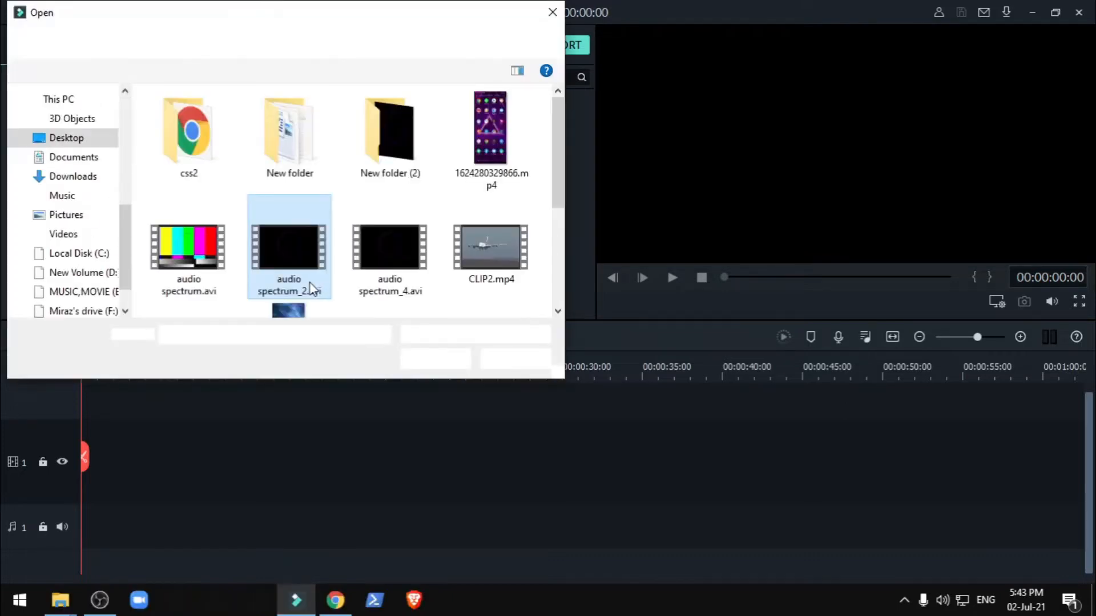
left_click(68, 178)
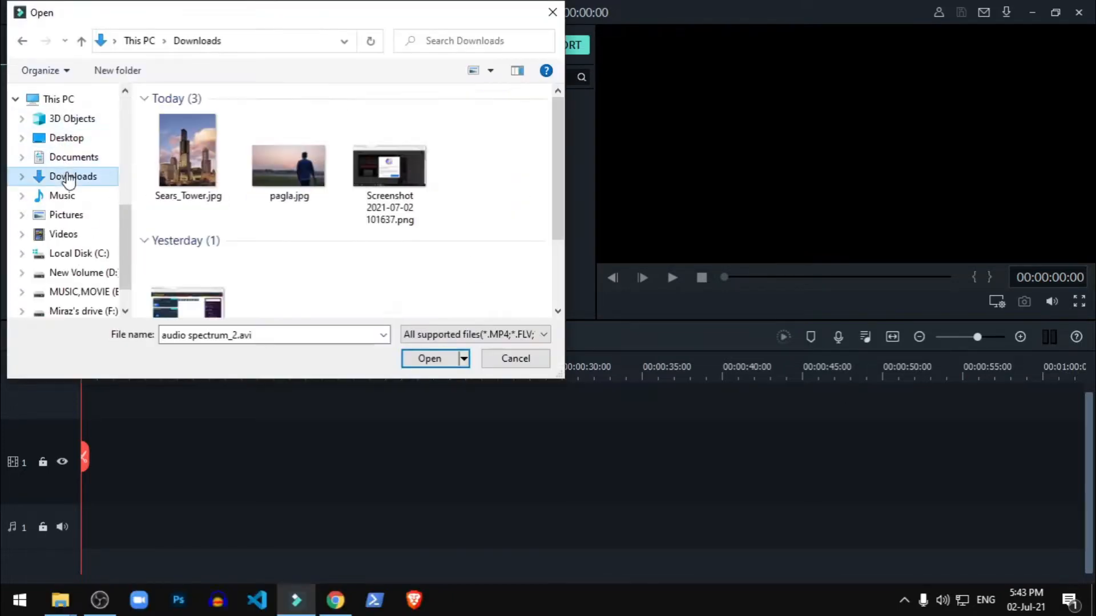
left_click(181, 139)
left_click(433, 359)
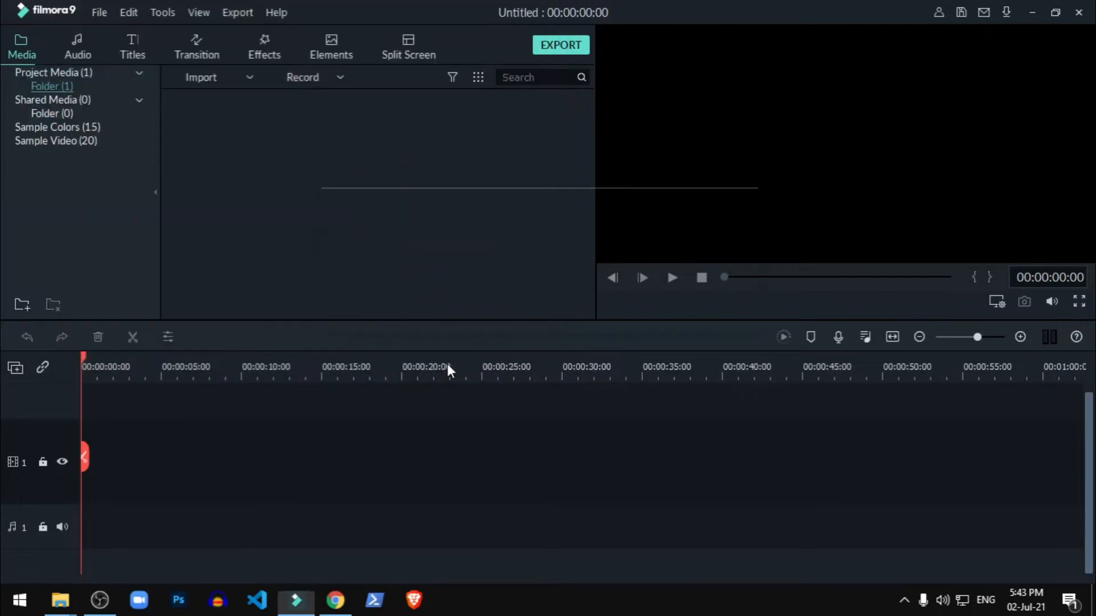
- Place the Sears_Tower image at the start of video track 1 and extend the clip to about 16 seconds
left_click_drag(260, 165, 56, 460)
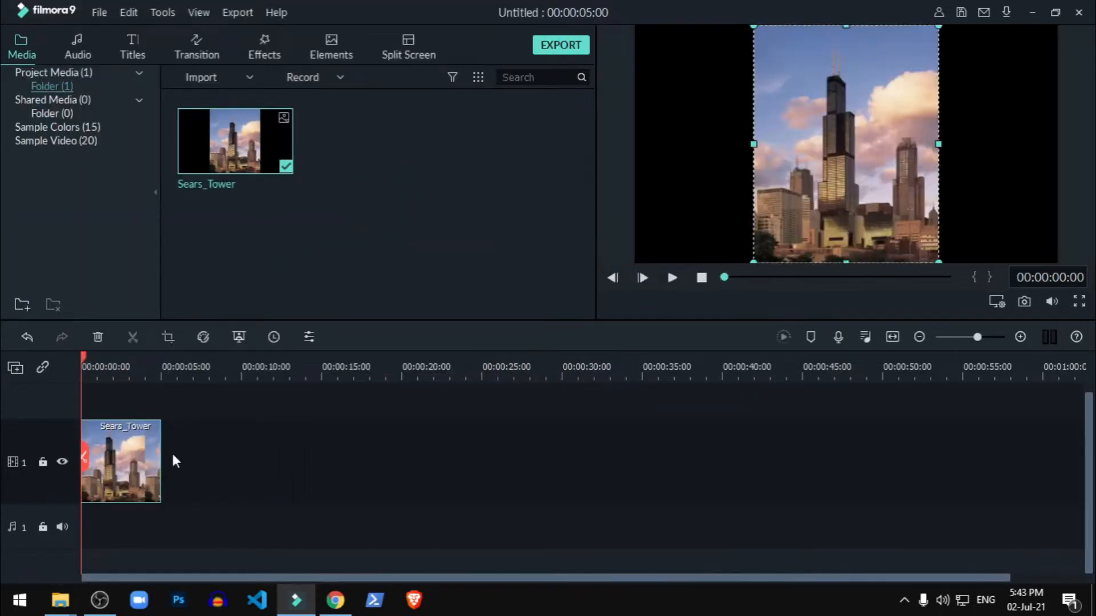
left_click_drag(160, 454, 251, 446)
left_click_drag(178, 464, 97, 455)
left_click_drag(160, 473, 340, 488)
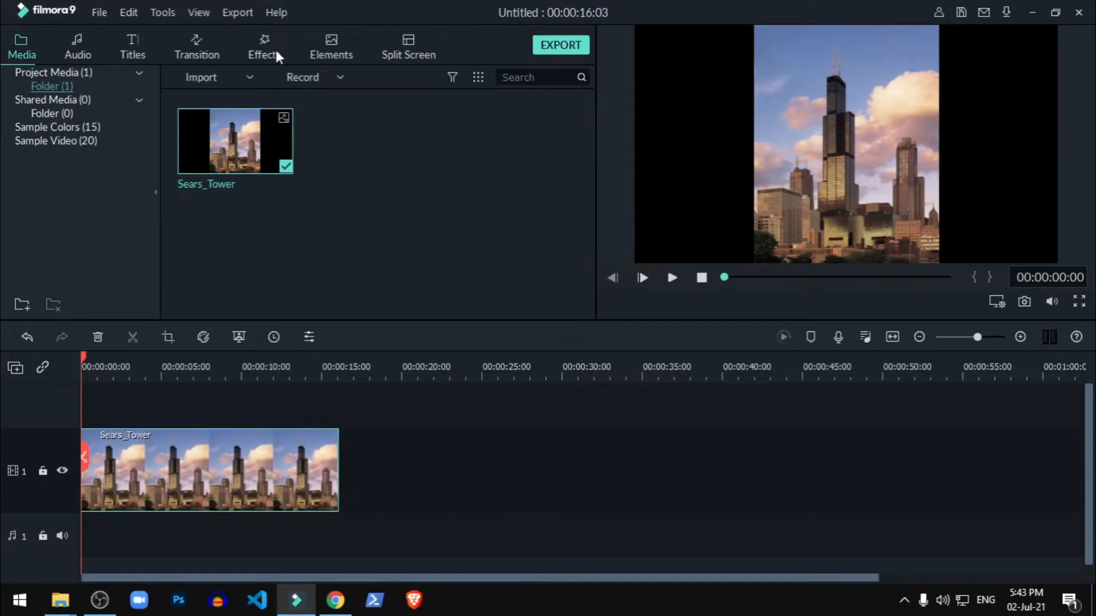
- Add the Default Title at the start of the track above the Sears_Tower clip
left_click(136, 54)
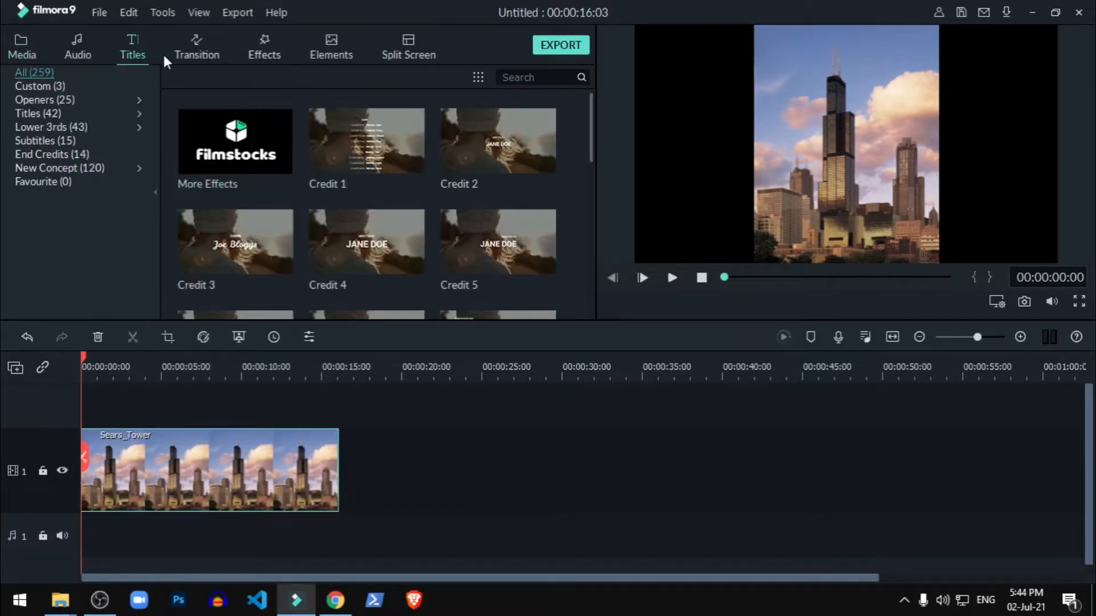
left_click(46, 113)
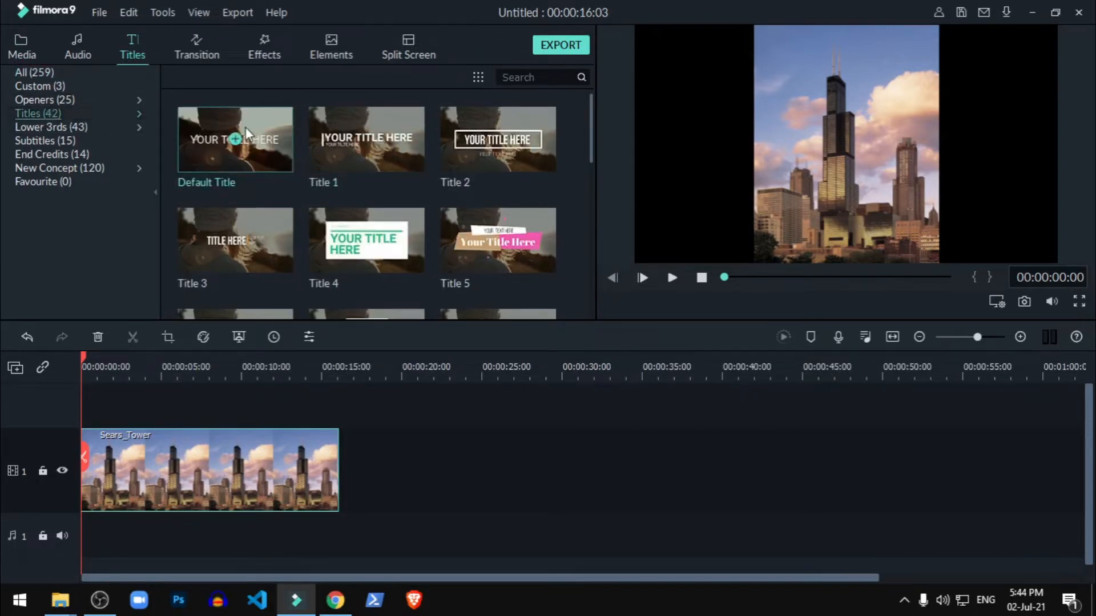
left_click_drag(246, 140, 85, 417)
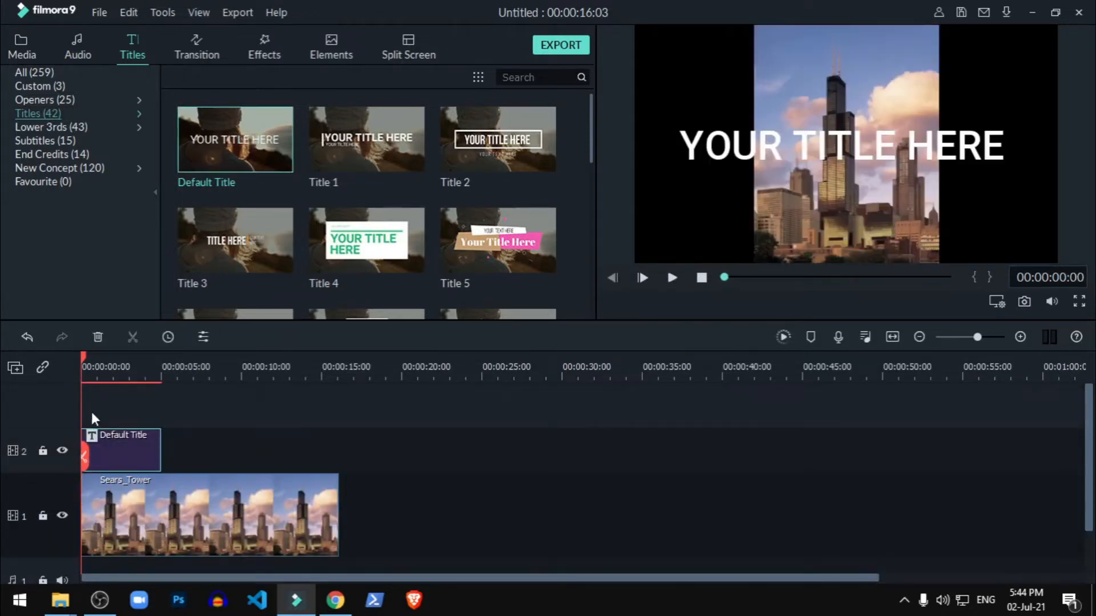
- Open the title in the advanced text editor and replace its text with FILMORA
double_click(122, 452)
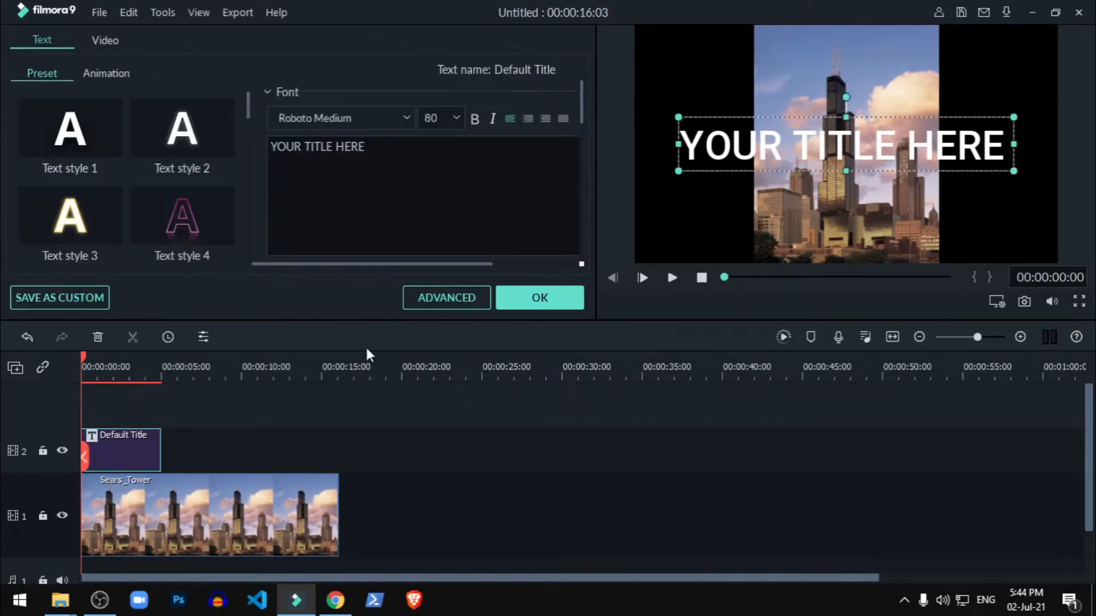
left_click(437, 313)
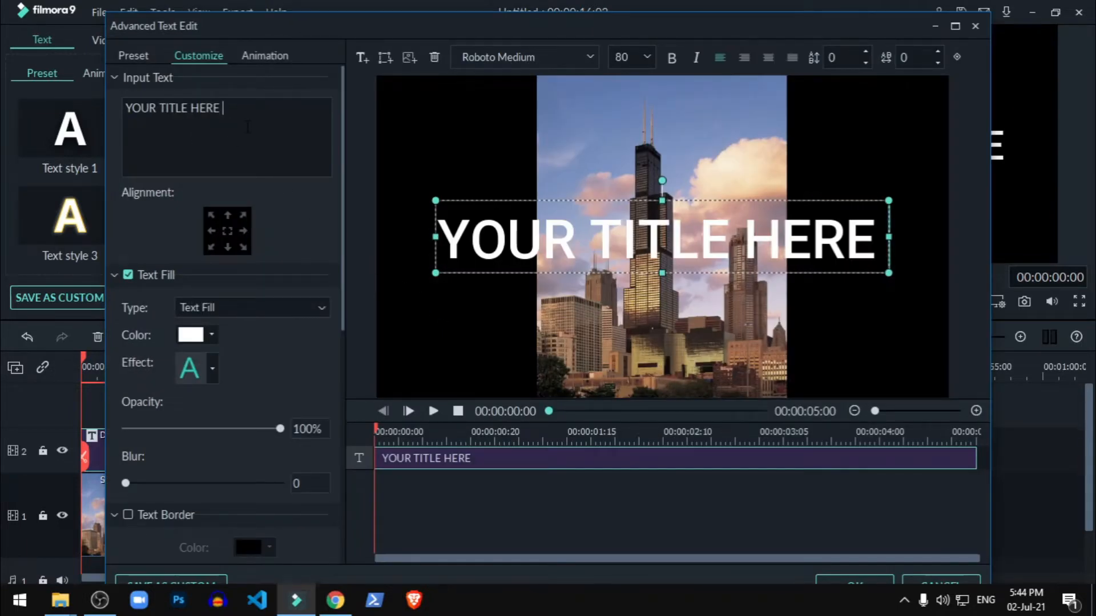
key("ctrl+a")
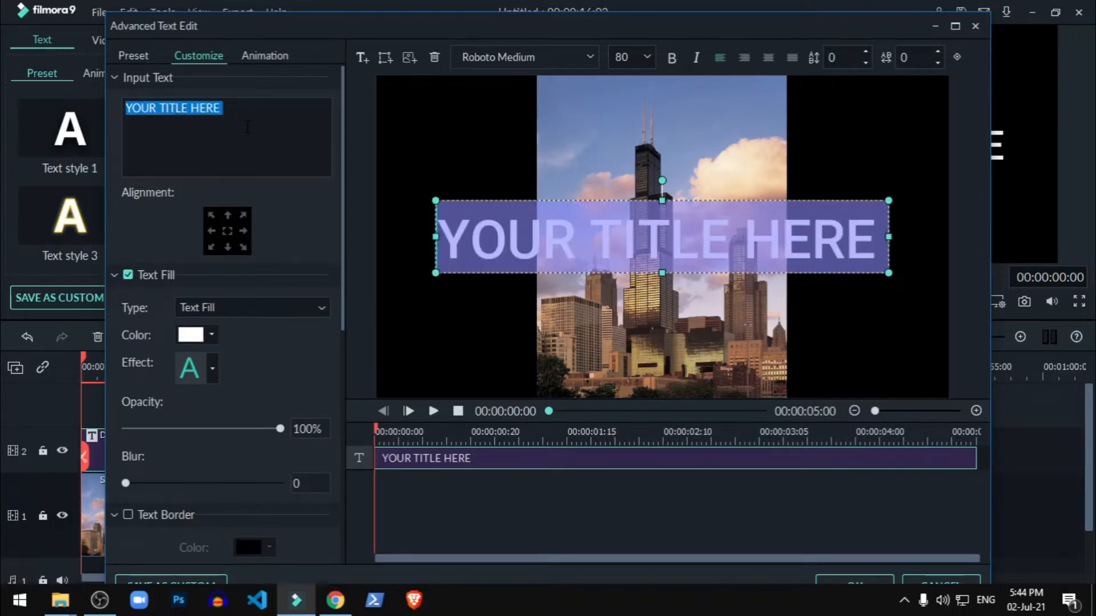
type("FIL")
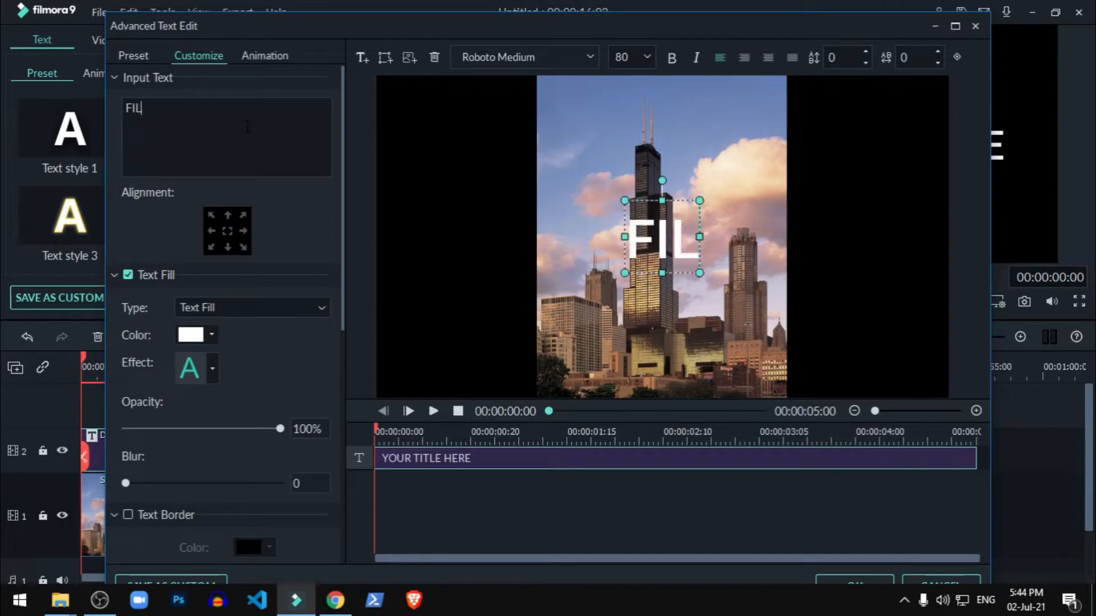
type("MORA")
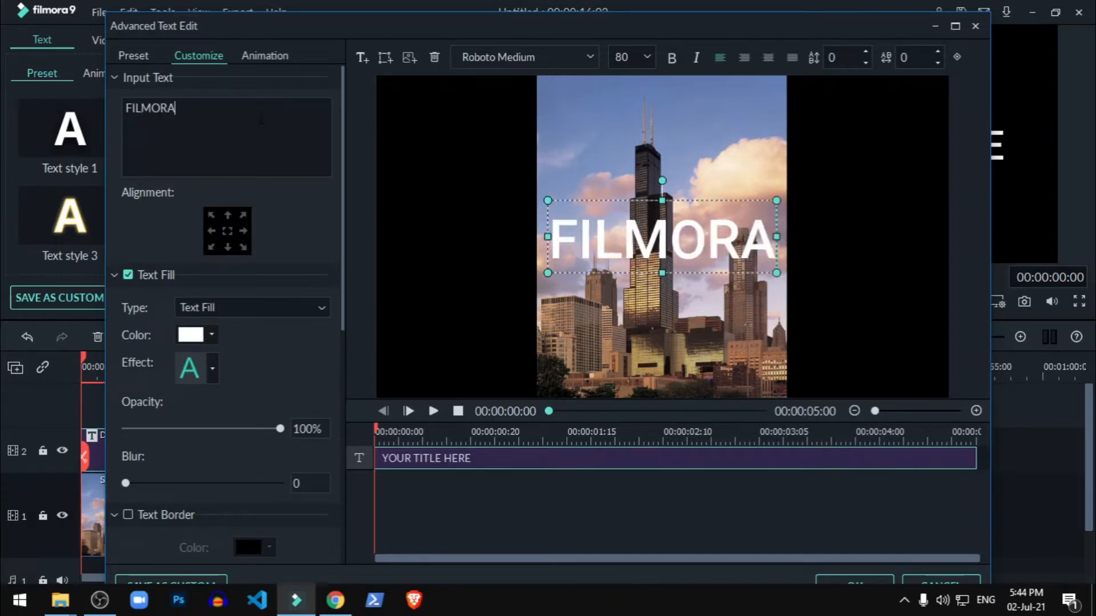
- Enable the text border on the FILMORA title and set the border color to black
scroll(176, 465, "down", 1)
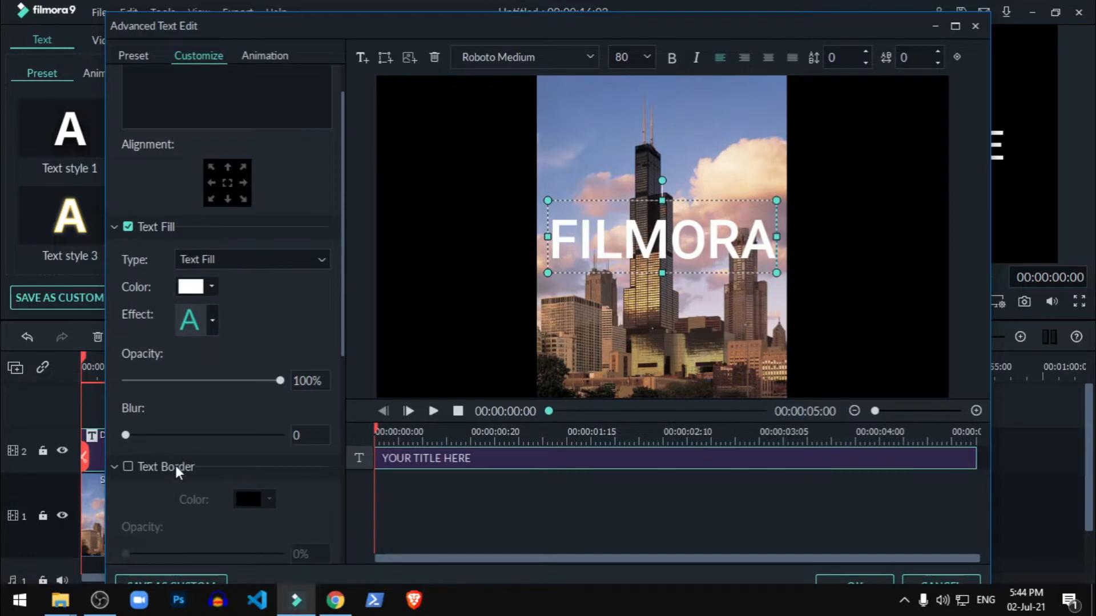
left_click(142, 467)
scroll(142, 467, "down", 1)
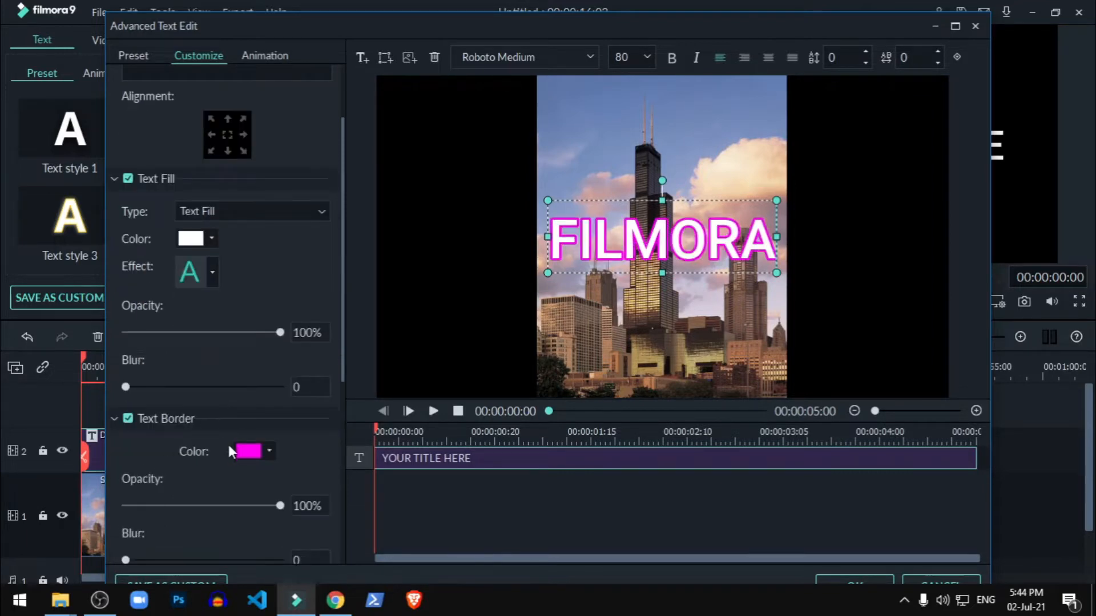
scroll(234, 456, "down", 1)
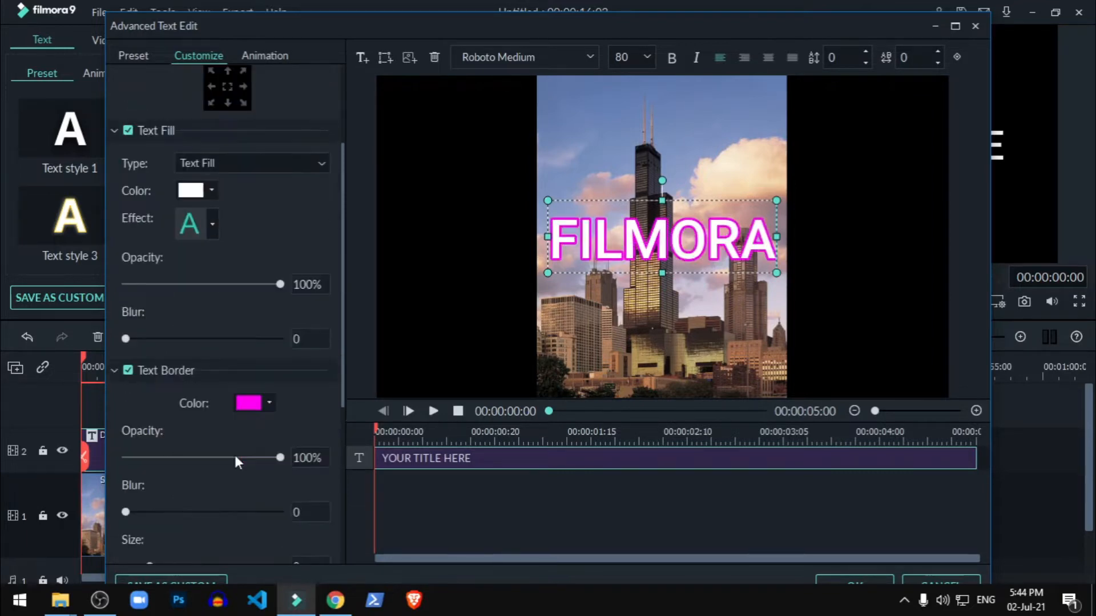
left_click(250, 405)
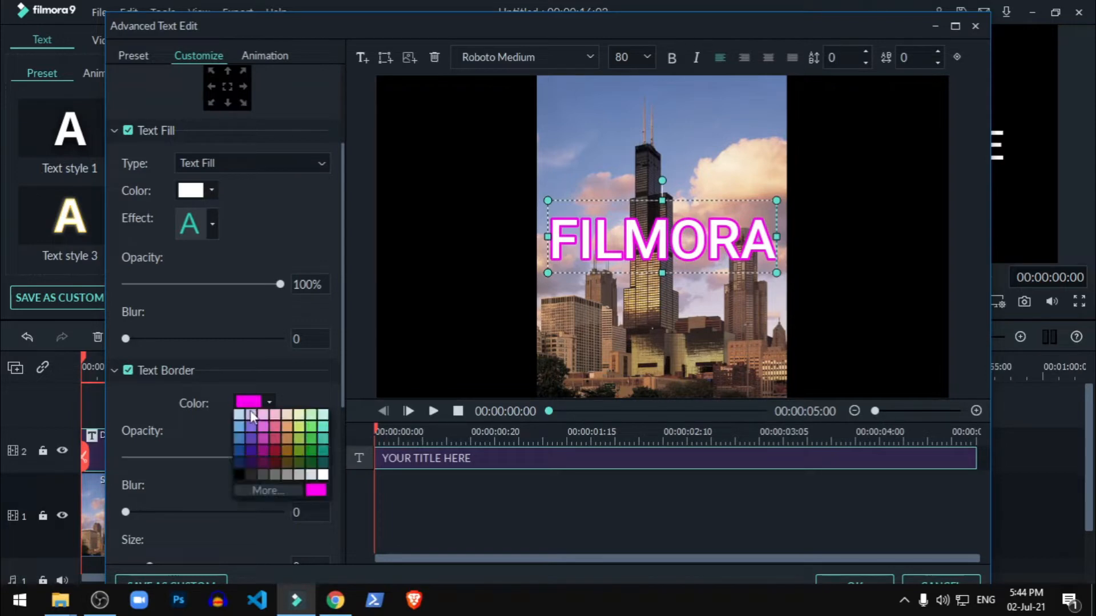
left_click(239, 475)
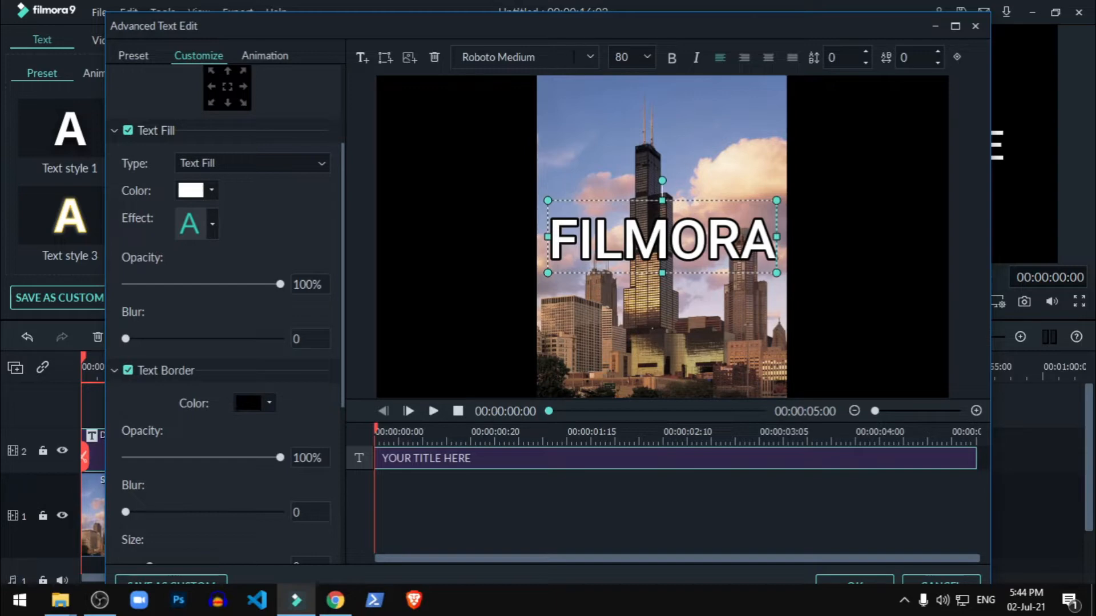
- Set the title's font to Roboto Bold and apply the text edits
left_click(536, 57)
left_click(593, 60)
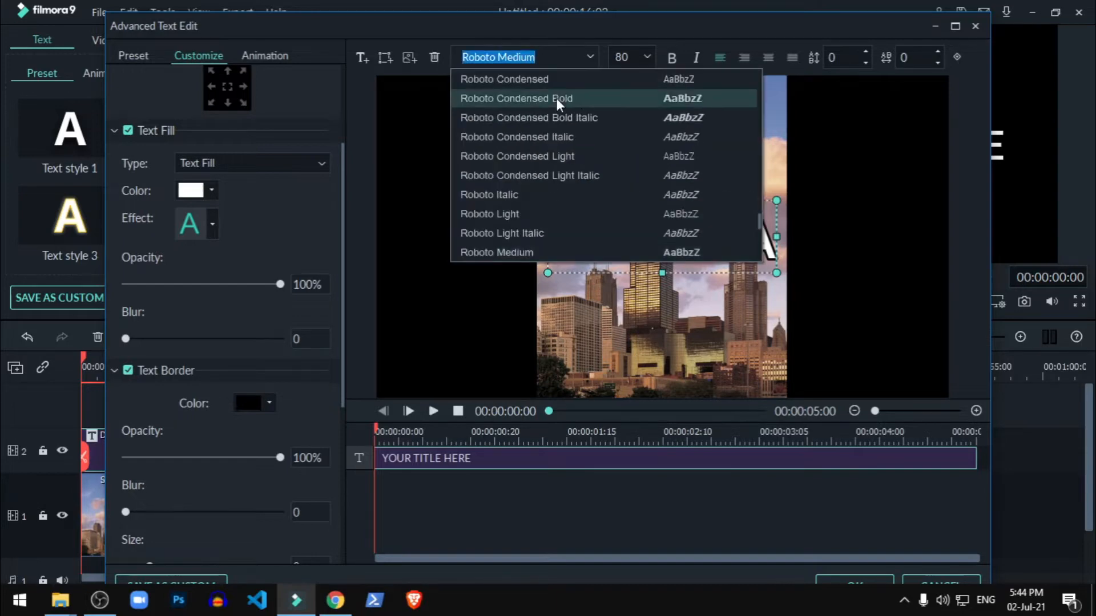
scroll(560, 134, "up", 2)
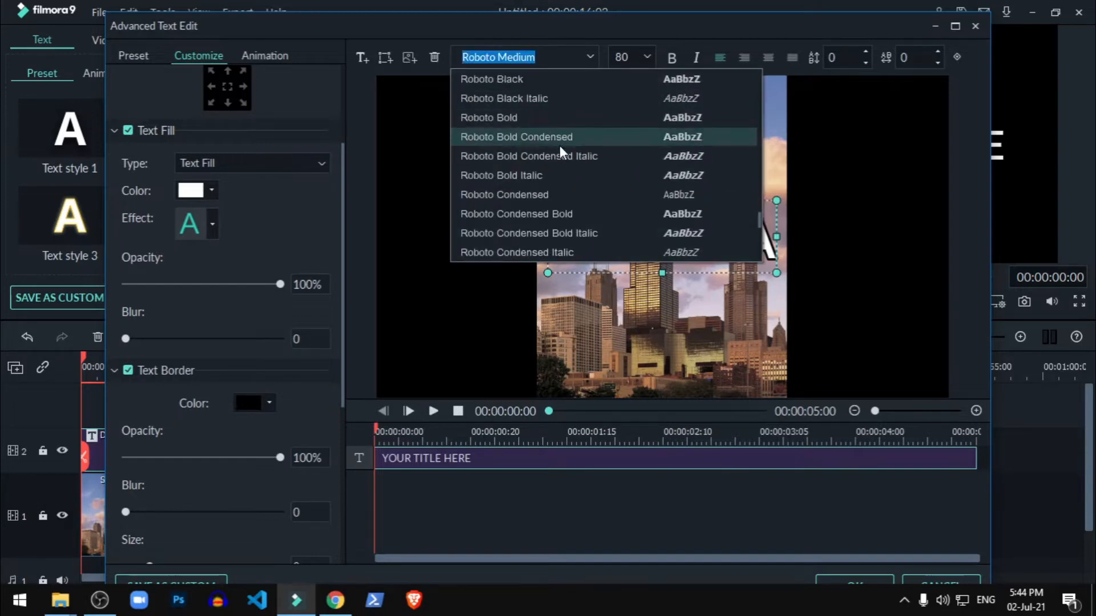
left_click(549, 117)
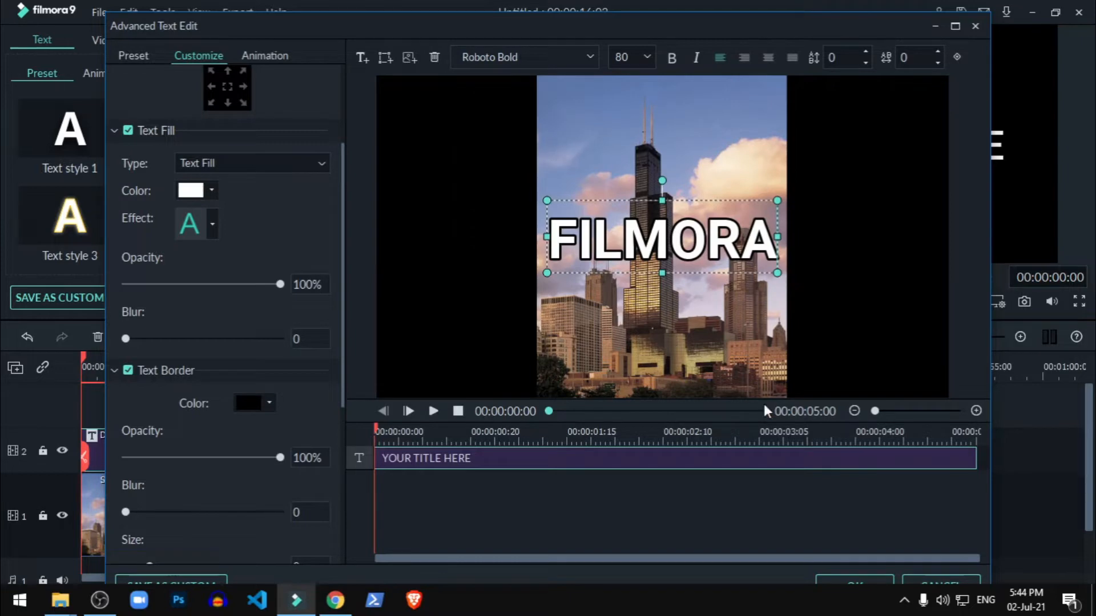
left_click(885, 576)
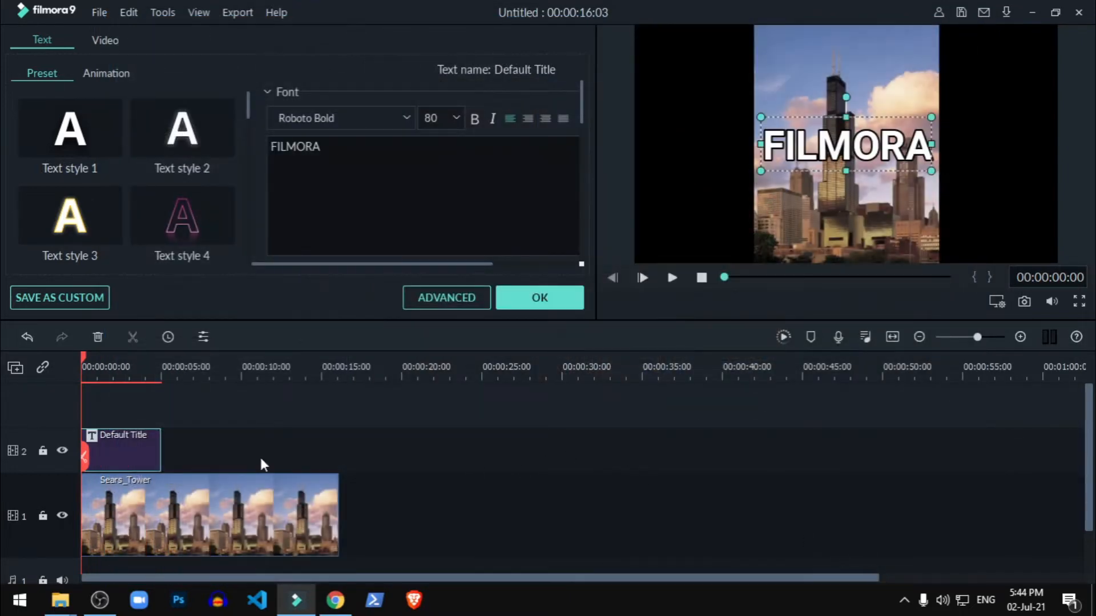
left_click(532, 300)
- Add a second Sears_Tower clip on the track above the title and extend it to about 16 seconds
left_click(17, 56)
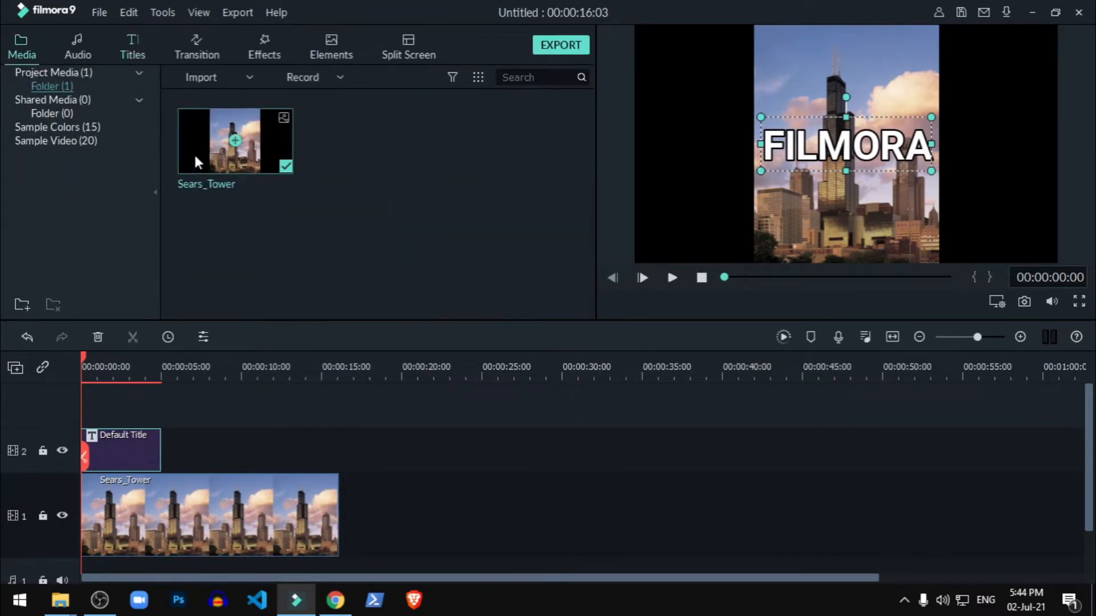
left_click_drag(231, 143, 83, 425)
left_click_drag(163, 449, 341, 488)
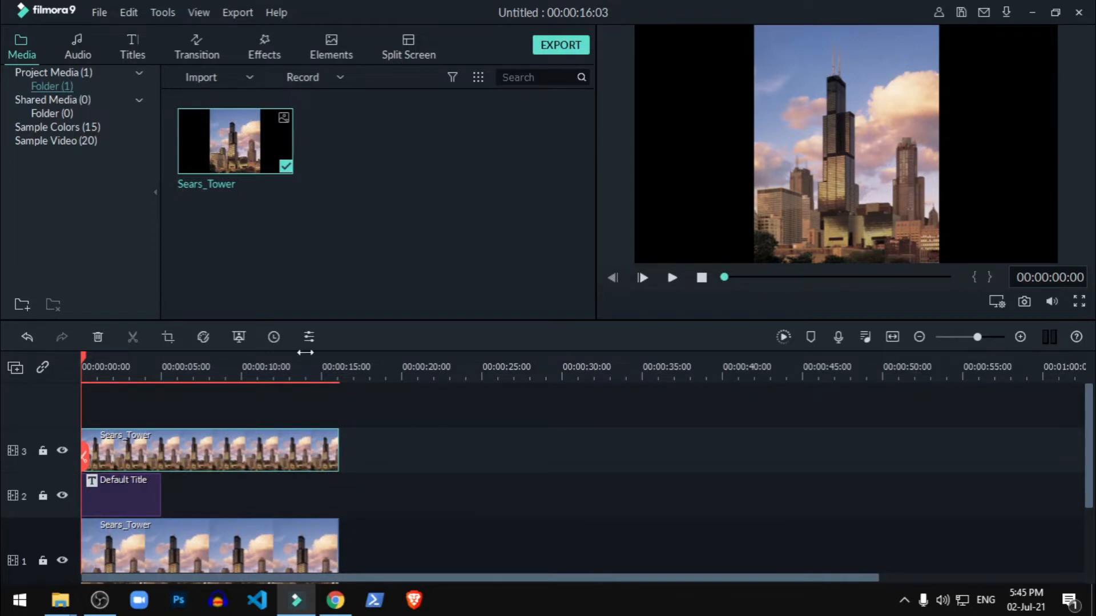
- Search the effects for "IMA" and apply Image Mask to the Sears_Tower clip on track 3
left_click(266, 42)
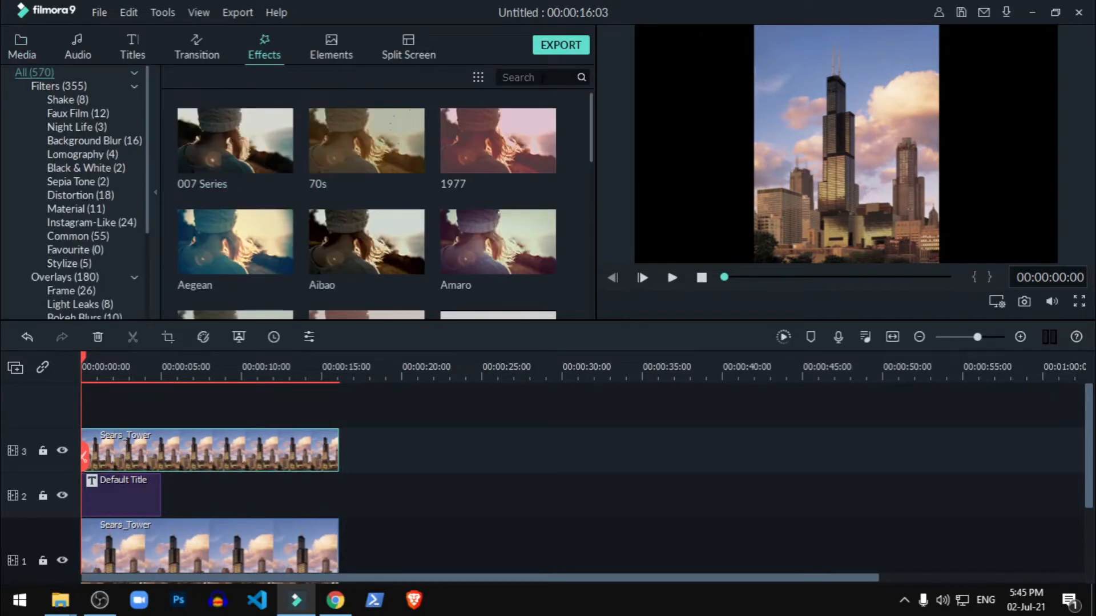
type("IMA")
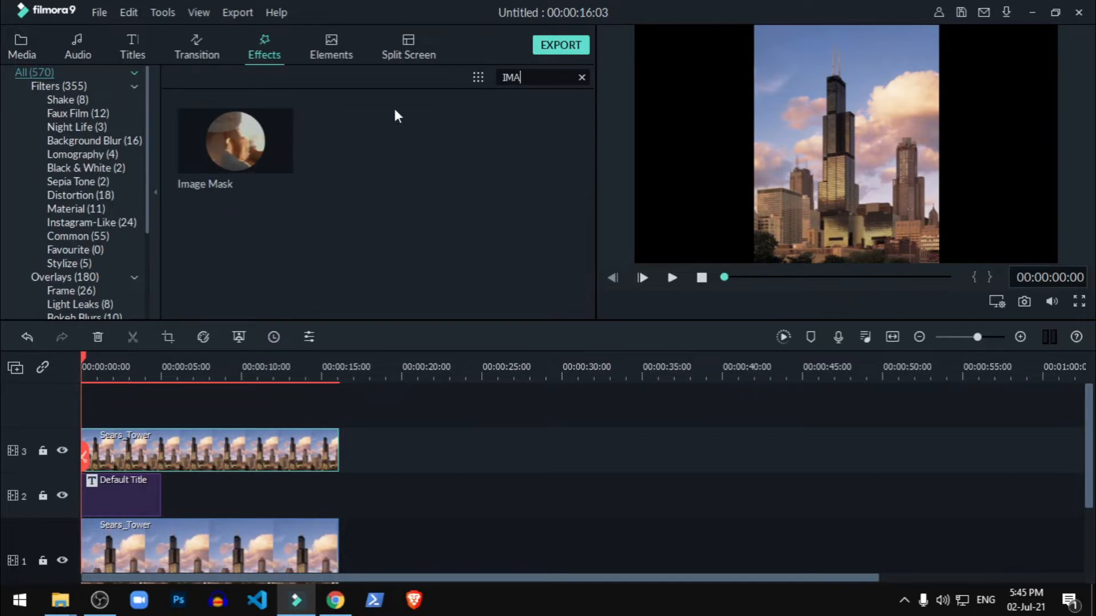
mouse_move(258, 156)
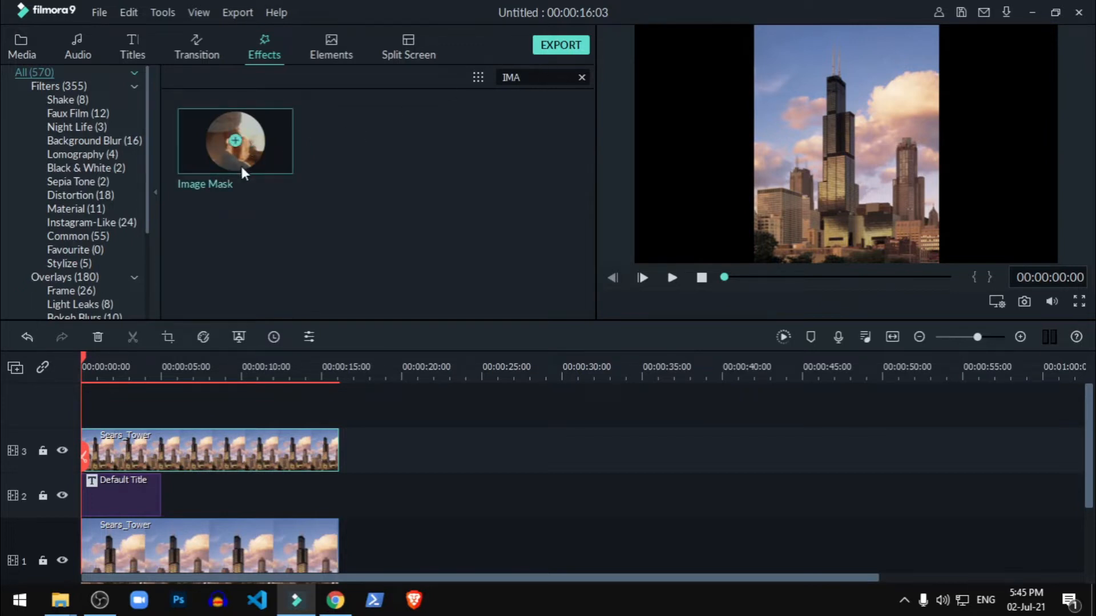
left_click_drag(170, 444, 118, 443)
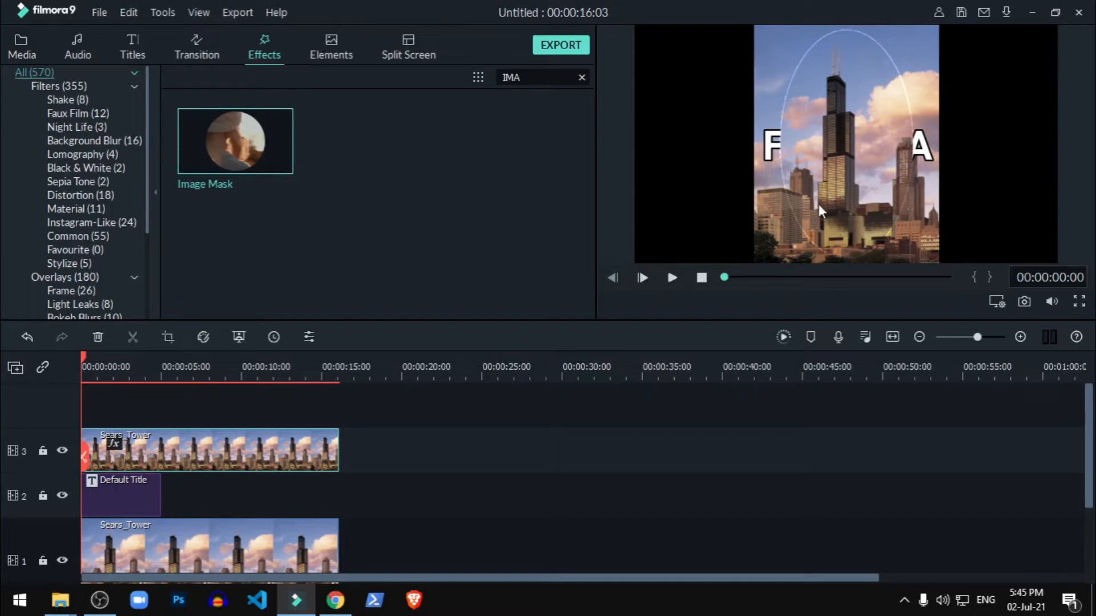
- Change the Image Mask preset on the track 3 Sears_Tower clip to the centered vertical rectangle
double_click(234, 460)
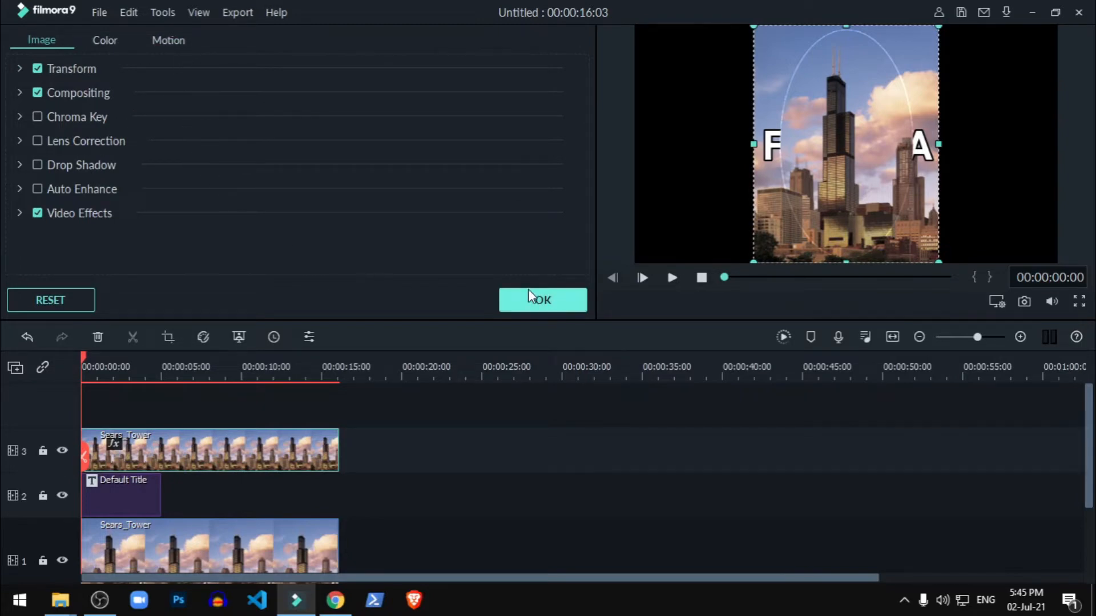
left_click(19, 216)
scroll(136, 212, "down", 2)
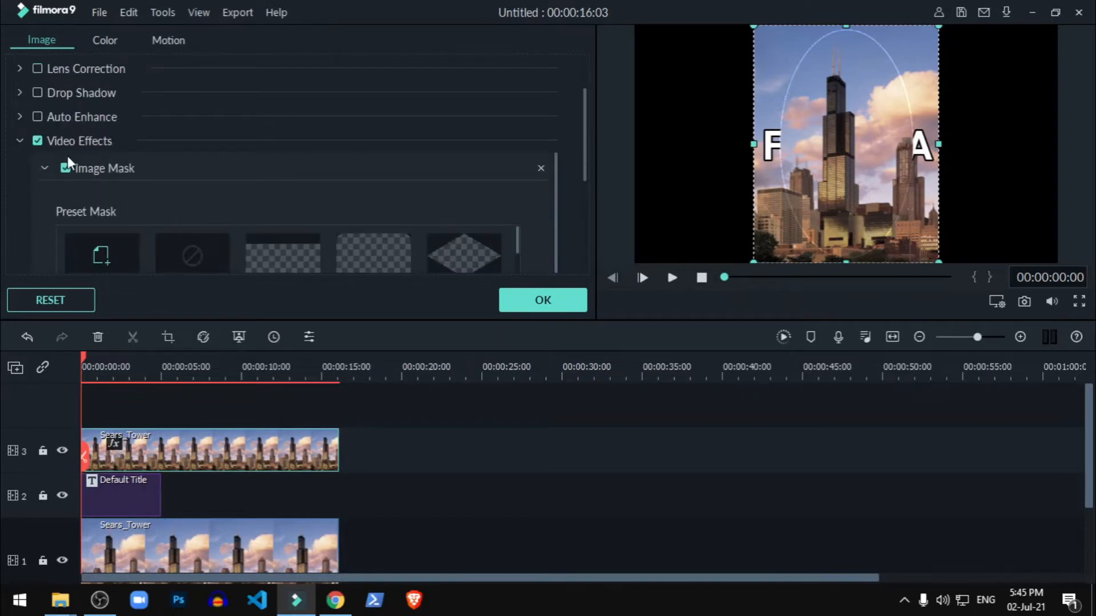
scroll(302, 191, "down", 3)
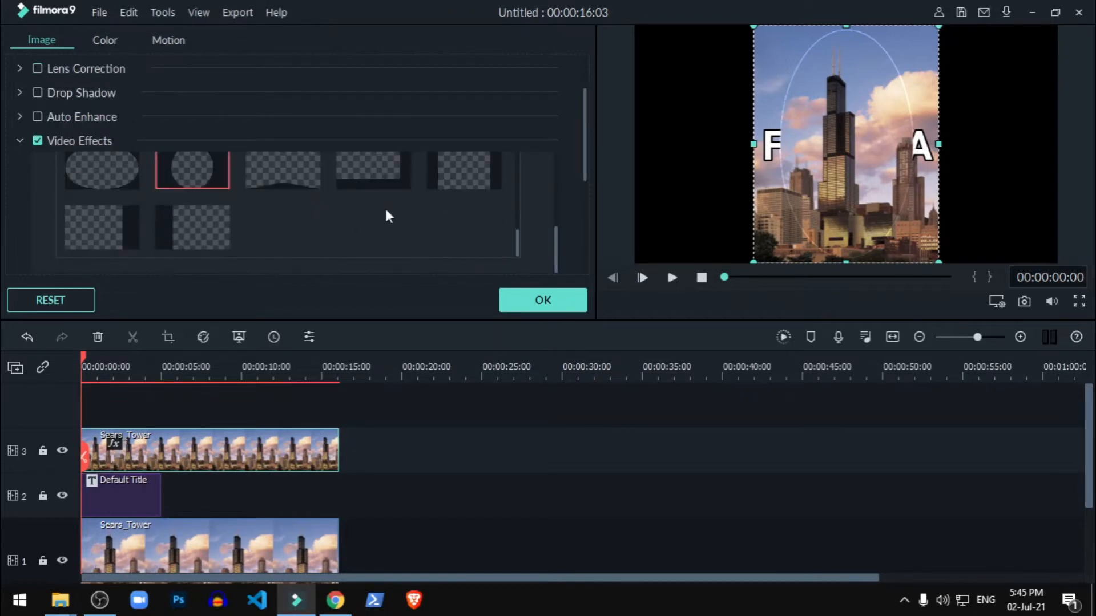
scroll(388, 209, "up", 3)
scroll(388, 209, "down", 3)
scroll(388, 214, "up", 6)
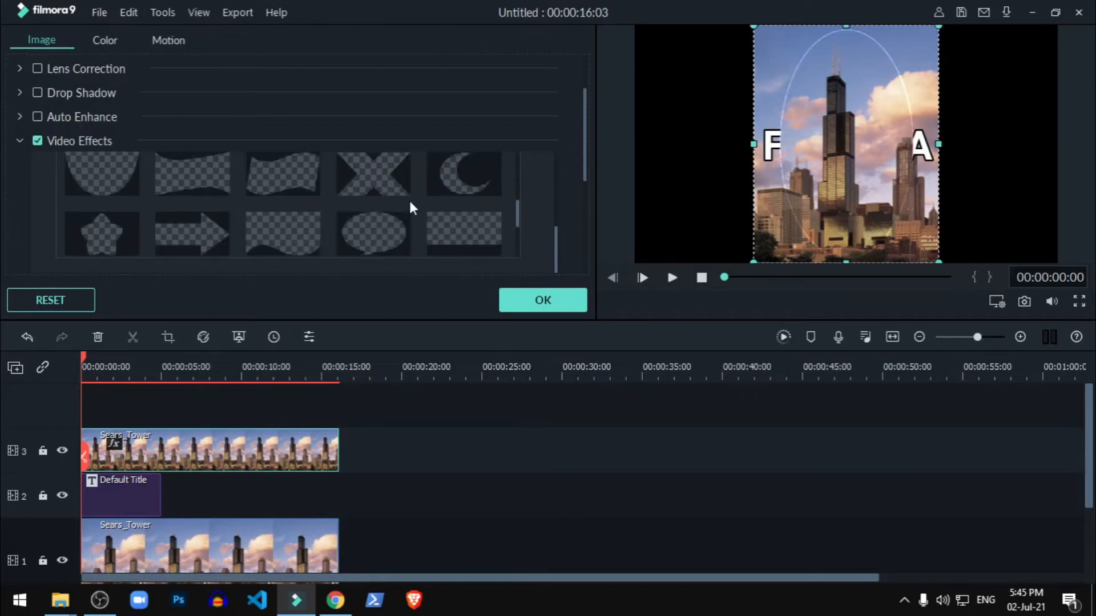
scroll(391, 186, "down", 6)
scroll(390, 213, "down", 2)
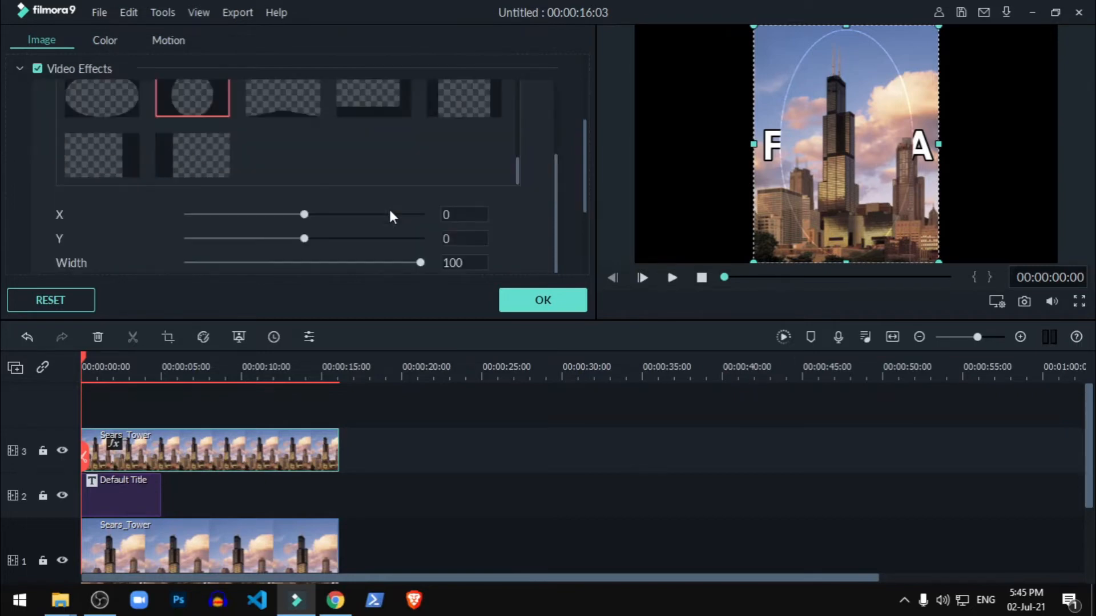
scroll(399, 214, "up", 3)
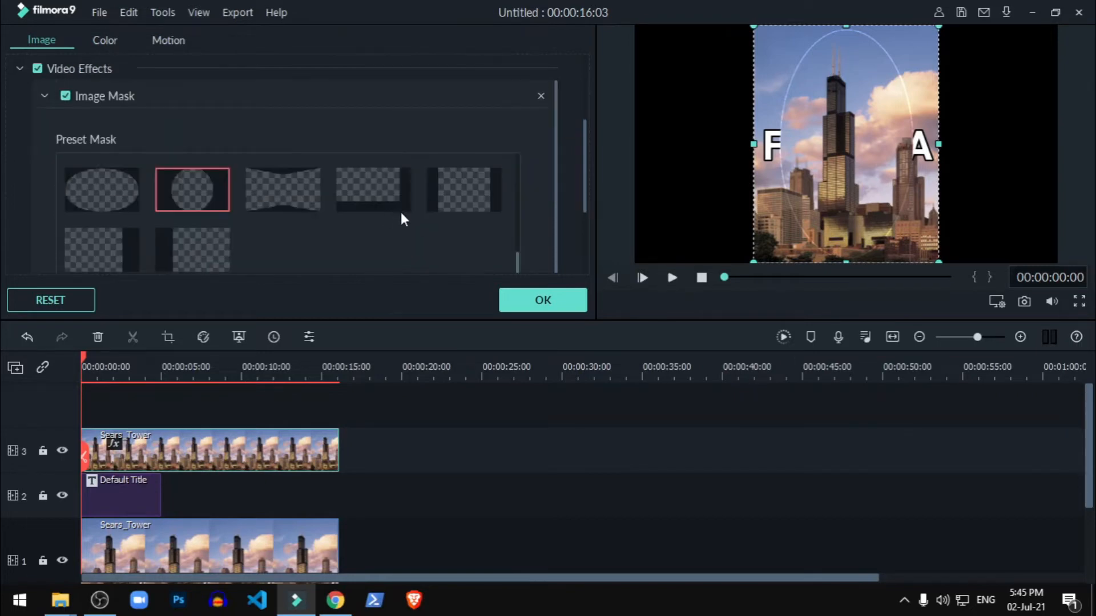
left_click(442, 194)
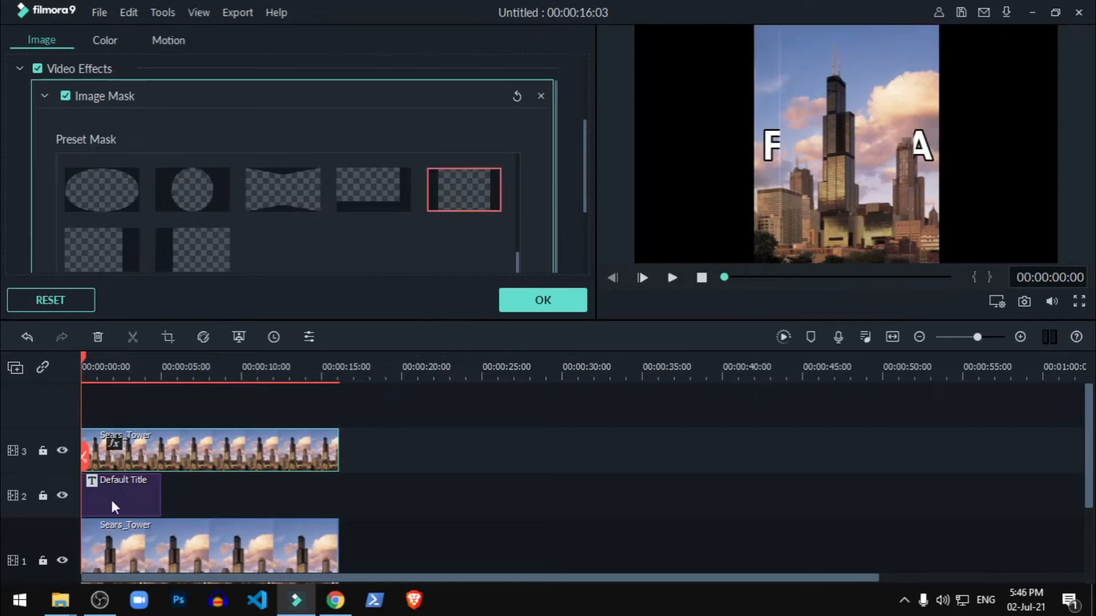
- Hide the title on track 2 and the tower image on track 1
left_click(61, 495)
left_click(63, 558)
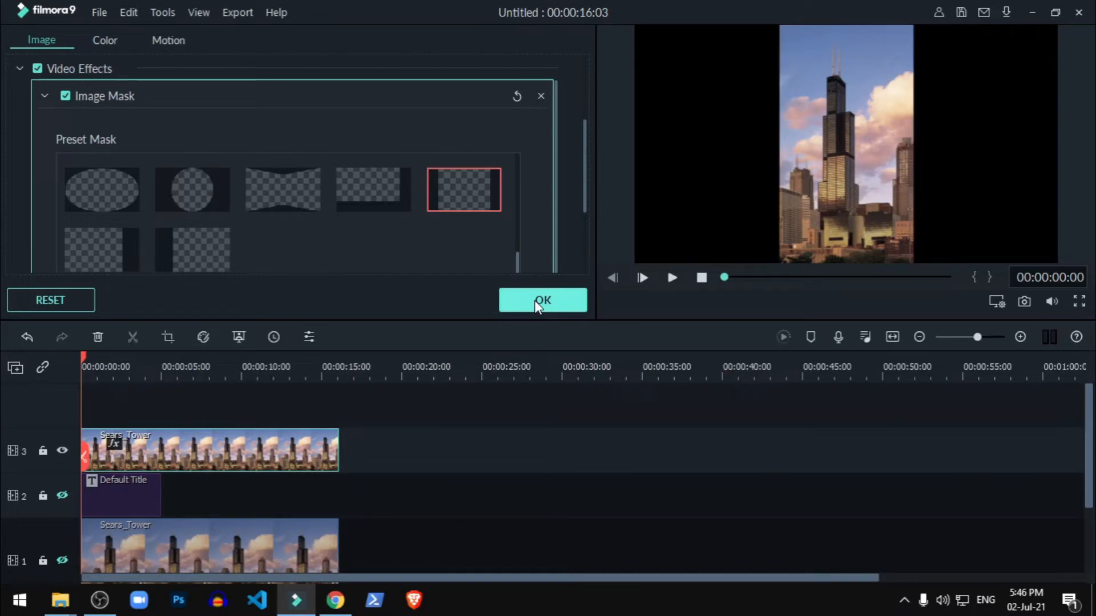
- Position the rectangular image mask over the tower by setting X to -13 and Y to -129
scroll(326, 205, "down", 3)
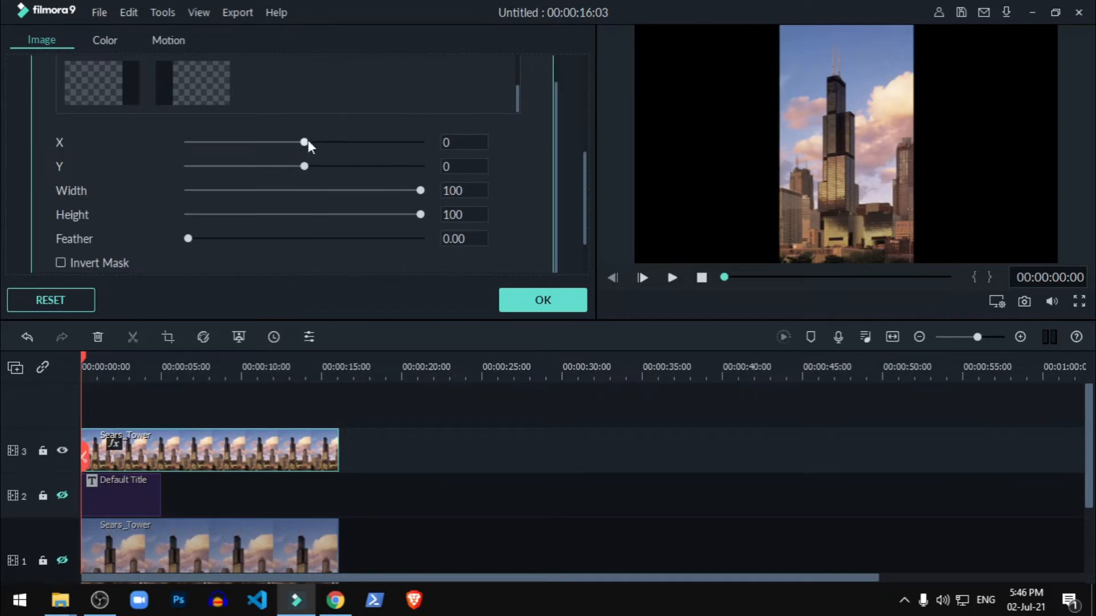
mouse_move(305, 141)
left_mouse_down()
mouse_move(285, 143)
mouse_move(307, 142)
left_mouse_up()
left_click(463, 142)
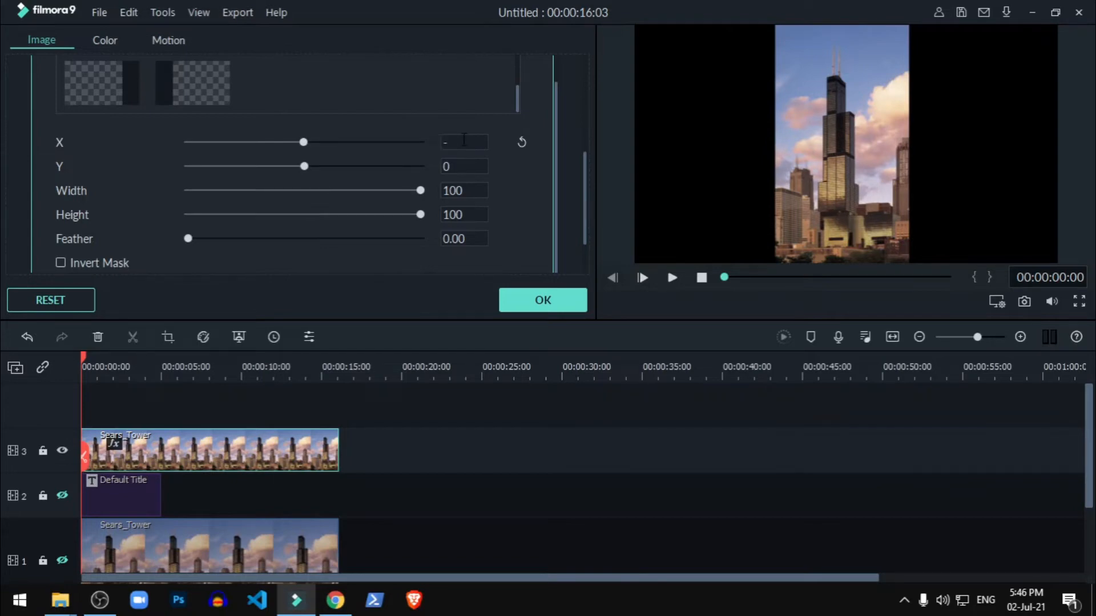
type("-13")
key("Return")
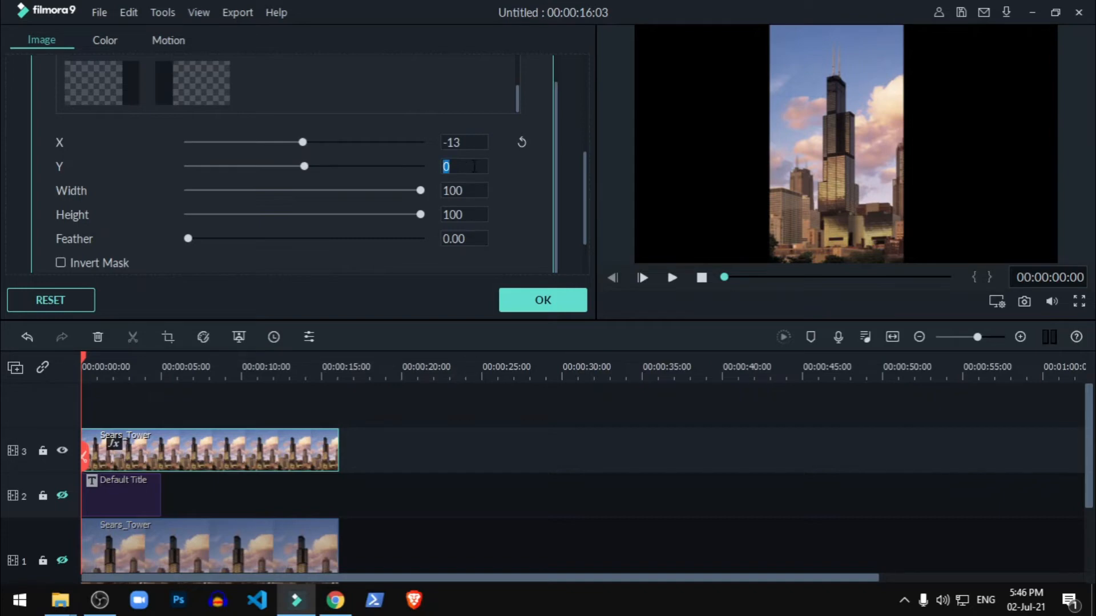
type("-129")
- Narrow the image mask to a width of 28 and apply the clip's mask settings
left_click_drag(420, 189, 251, 188)
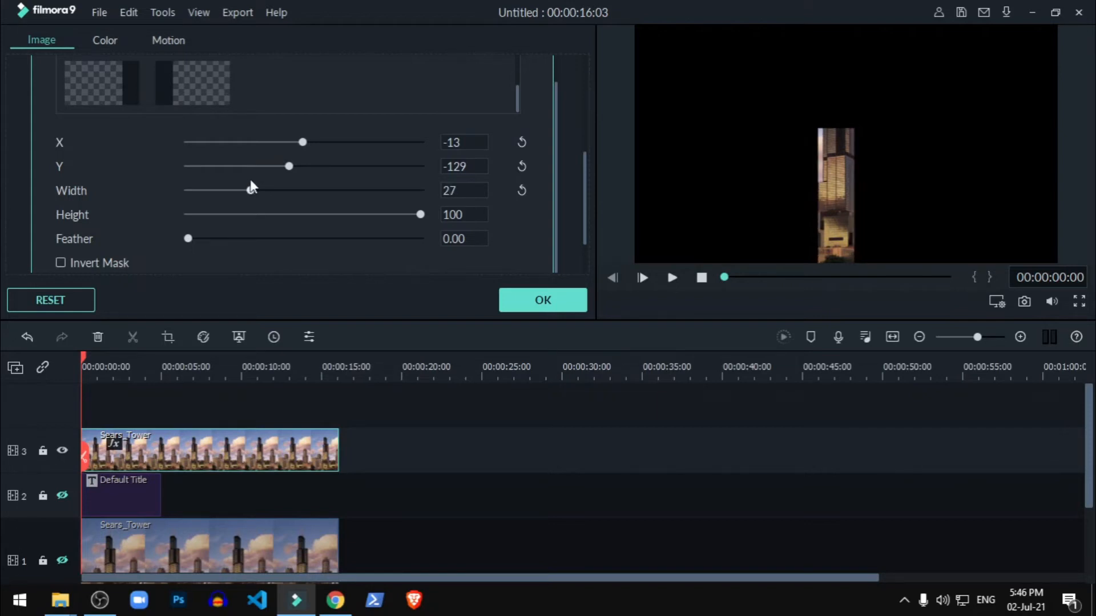
left_click(469, 189)
left_click(470, 190)
key("BackSpace")
type("8")
key("Return")
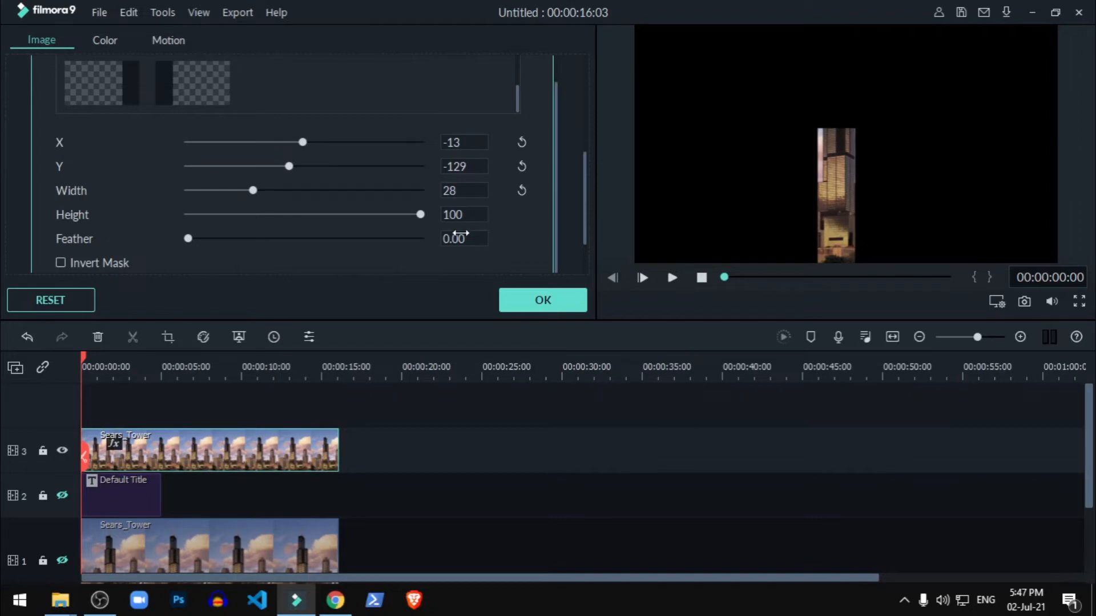
left_click(529, 307)
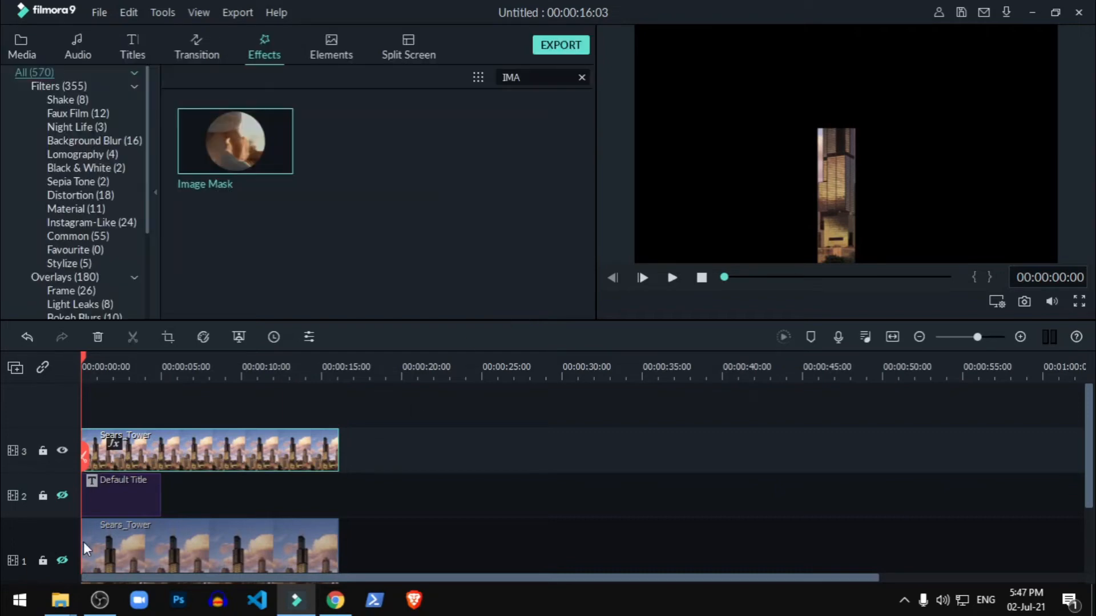
- Show track 2 again and apply the Move to right animation to the FILMORA title in the advanced text editor
left_click(61, 496)
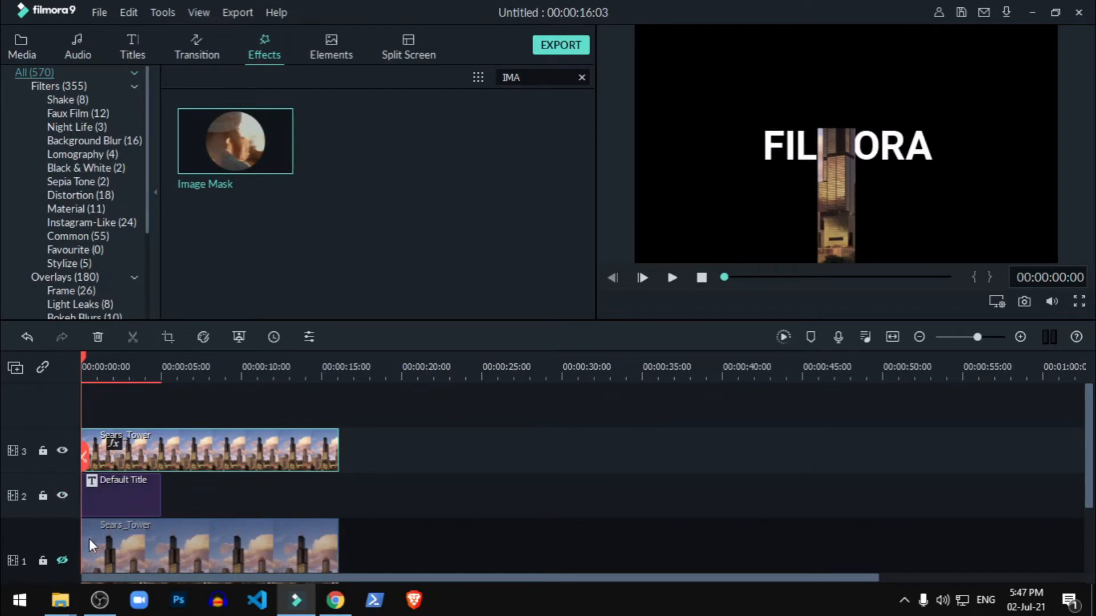
double_click(112, 504)
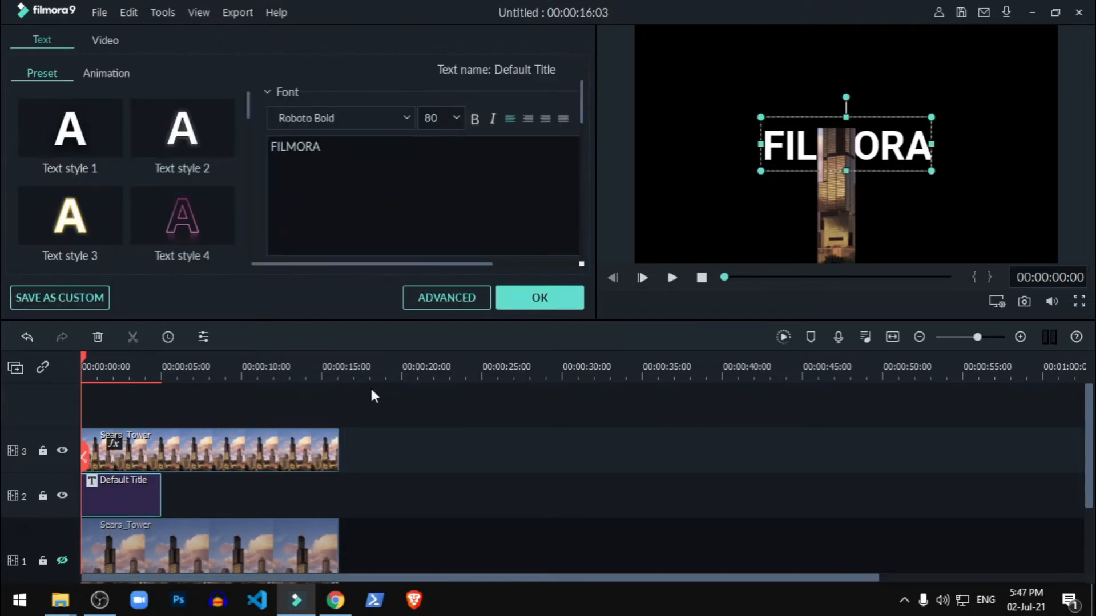
left_click(443, 298)
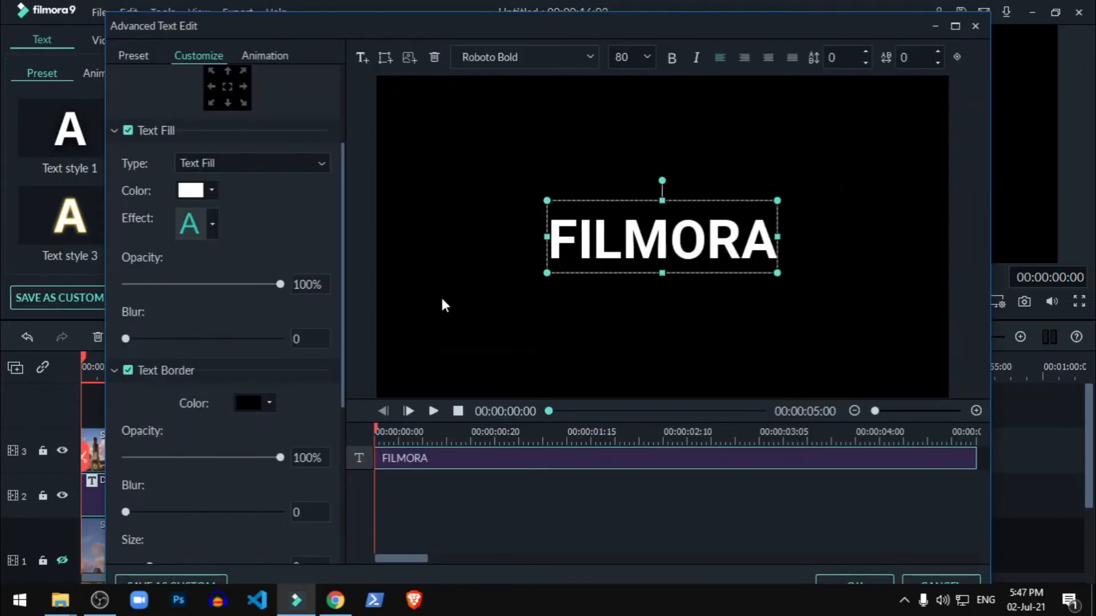
left_click(268, 52)
scroll(170, 413, "down", 12)
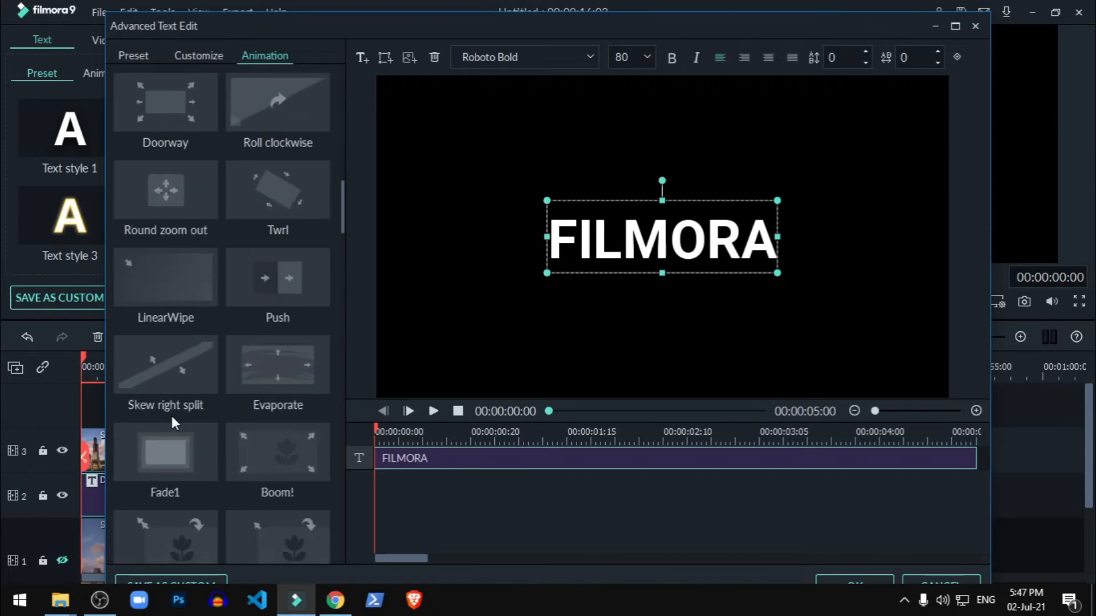
scroll(173, 417, "down", 15)
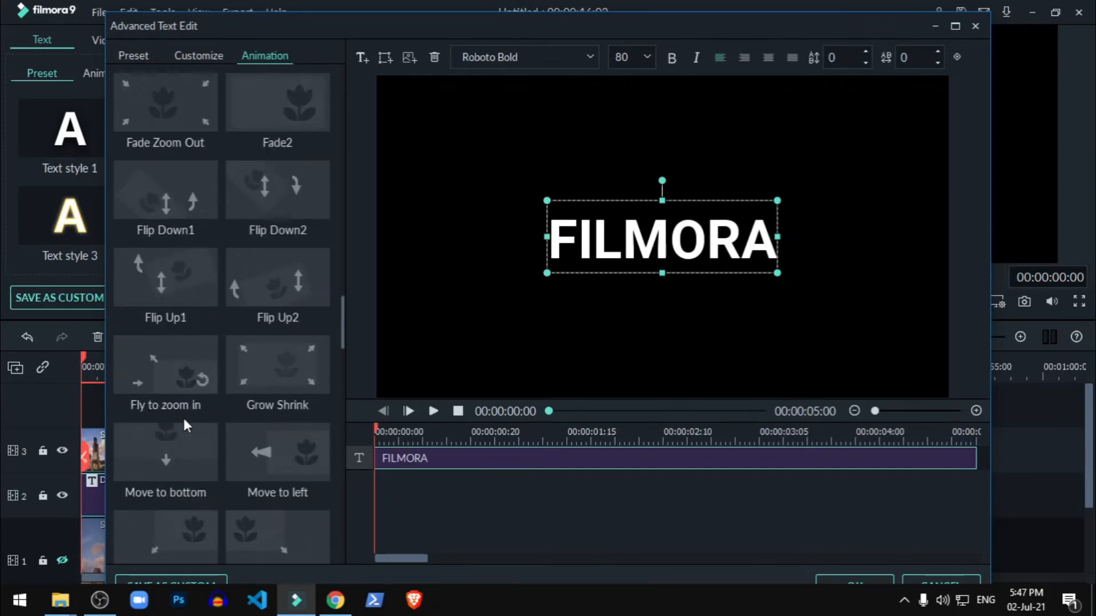
scroll(184, 420, "down", 8)
scroll(184, 420, "up", 8)
scroll(183, 417, "up", 20)
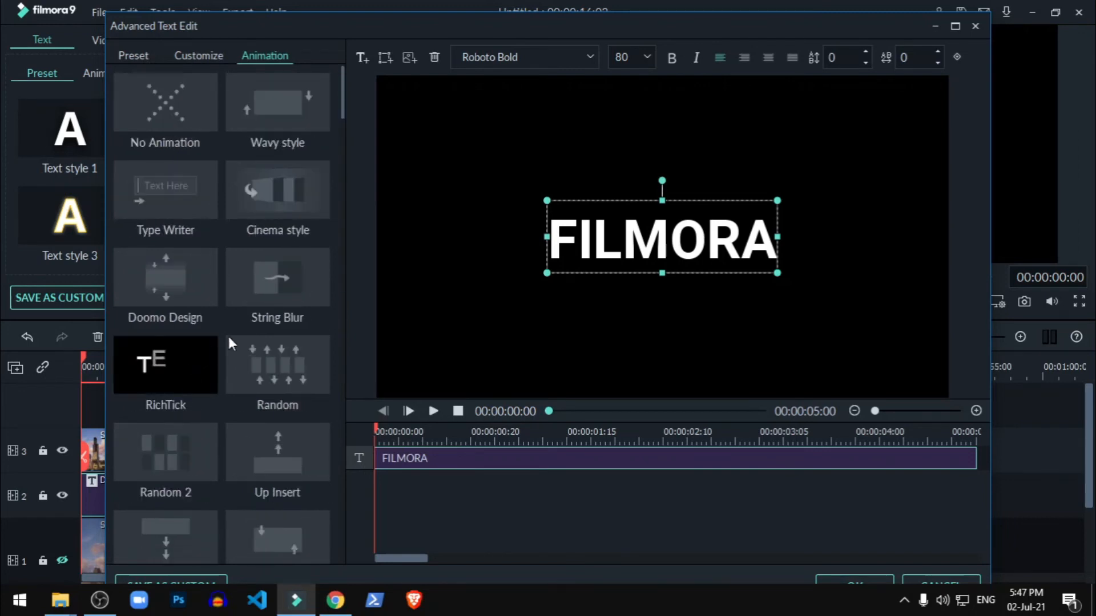
scroll(217, 342, "down", 5)
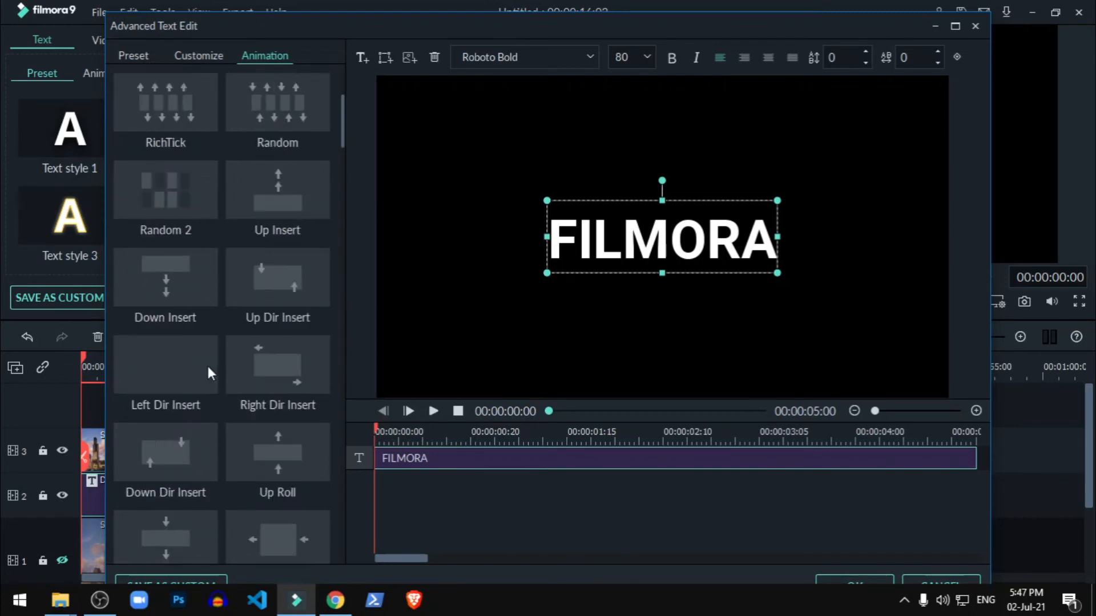
scroll(214, 350, "down", 5)
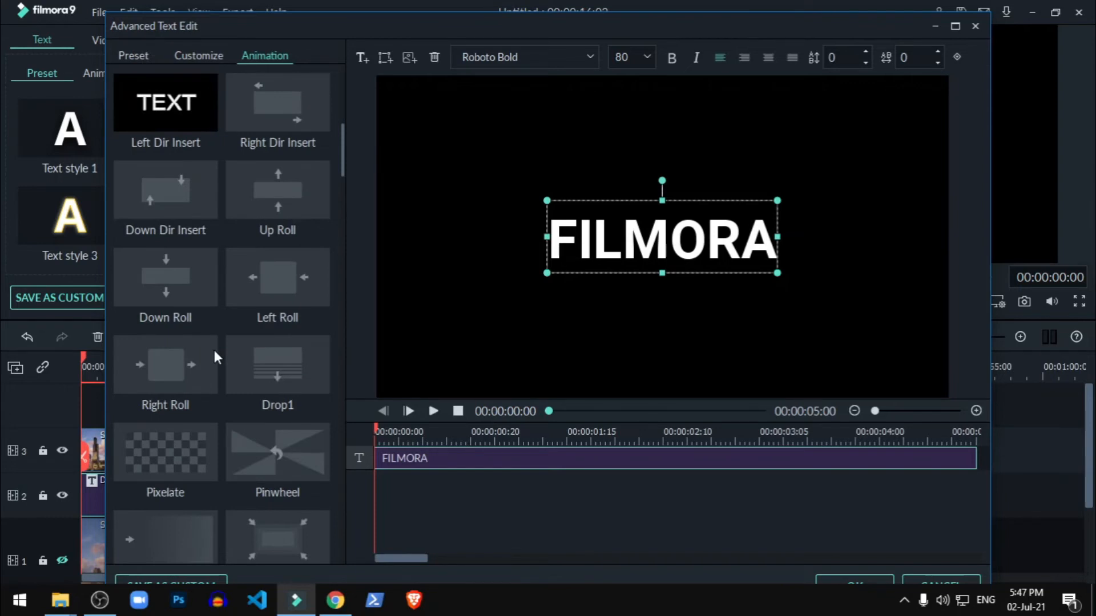
scroll(214, 350, "down", 20)
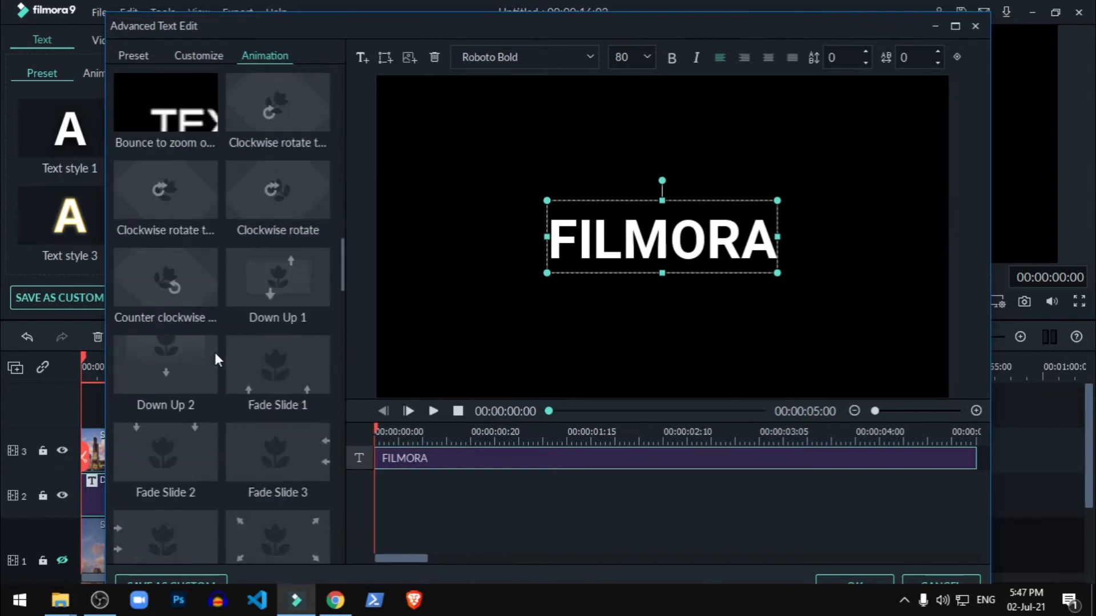
scroll(215, 355, "down", 5)
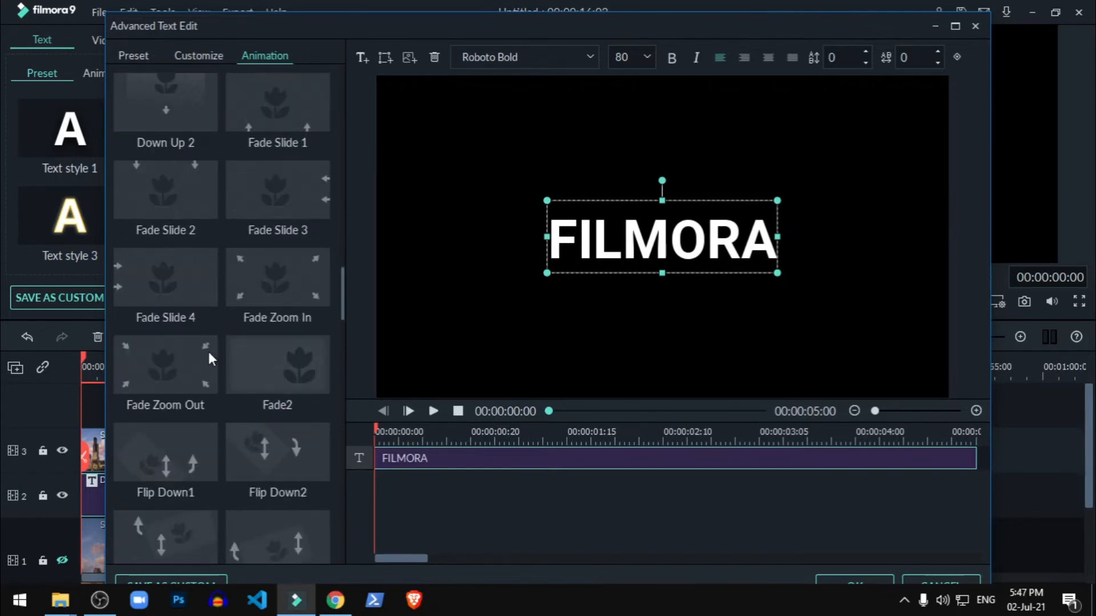
scroll(209, 352, "down", 5)
scroll(208, 352, "down", 5)
scroll(207, 348, "down", 5)
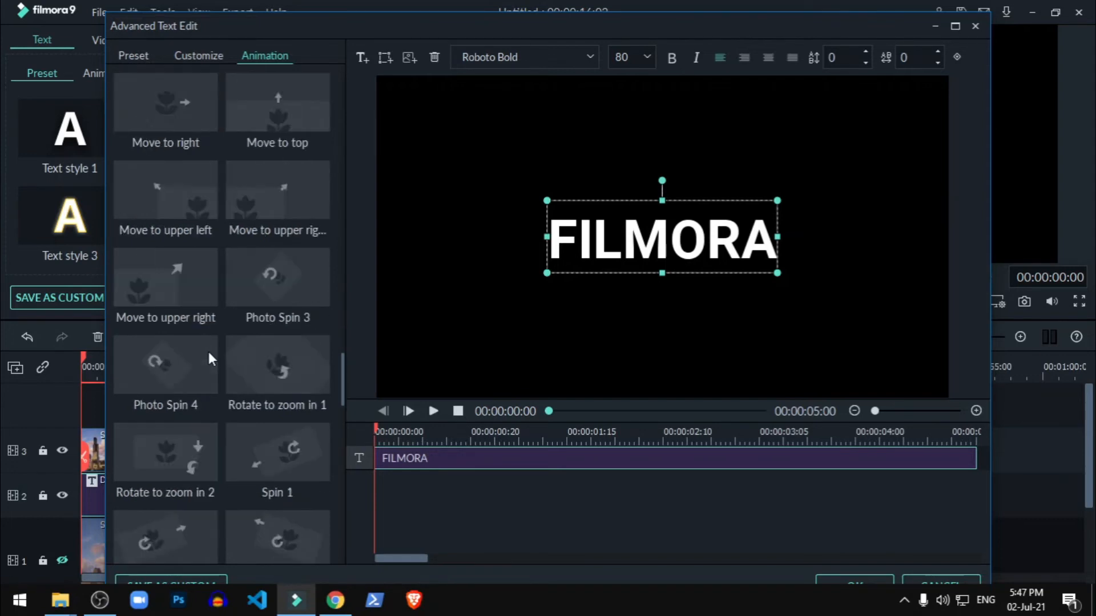
left_click(189, 133)
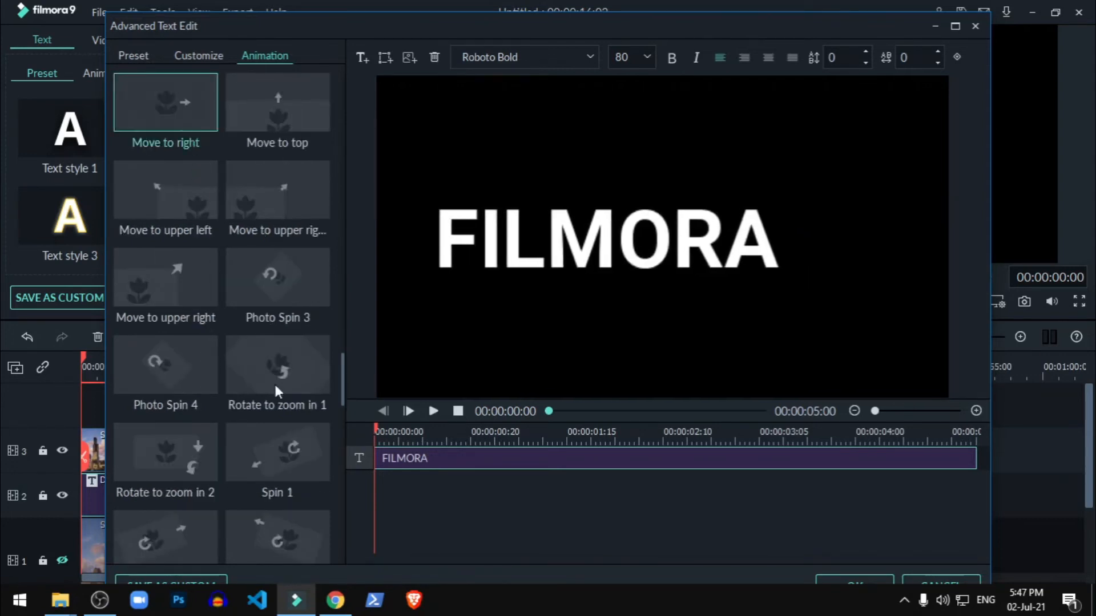
left_click(879, 580)
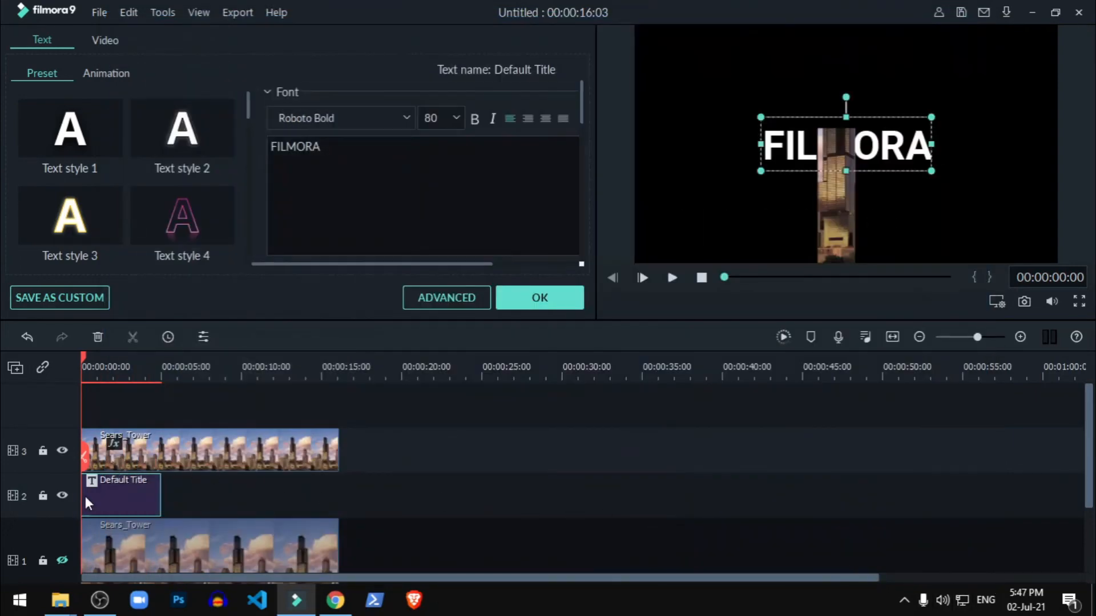
- Preview the title animation behind the masked tower, and make the tower image on track 1 visible again
left_click(673, 277)
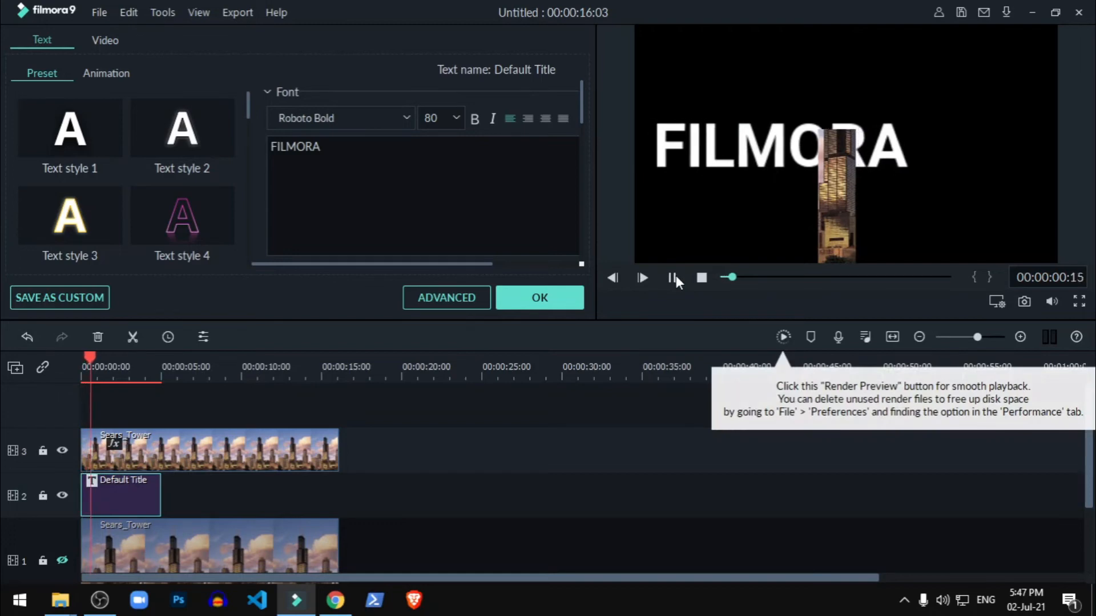
left_click(673, 278)
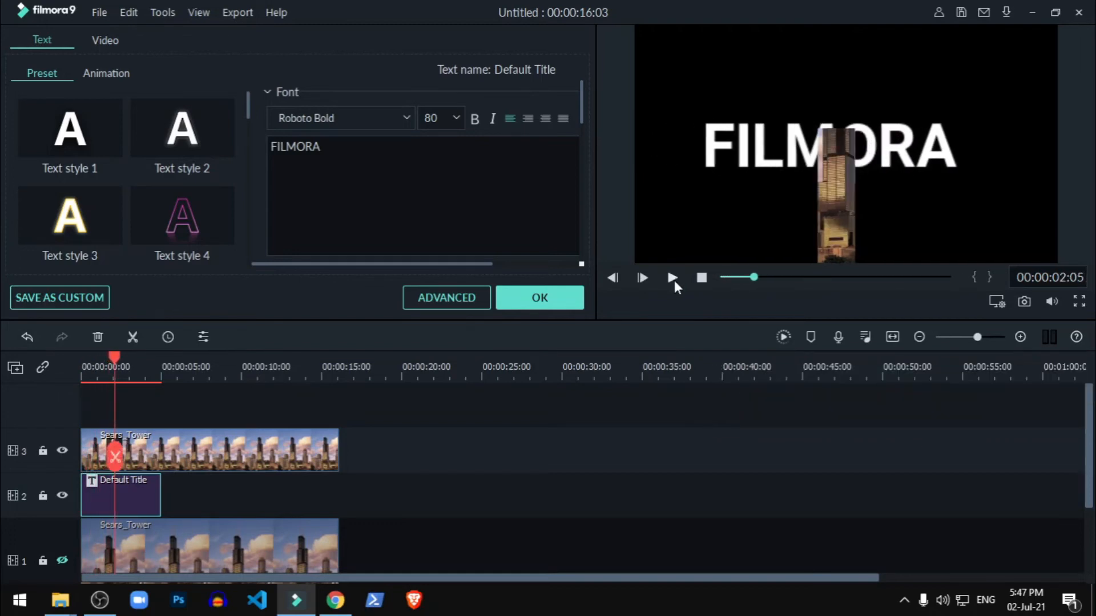
scroll(287, 494, "down", 3)
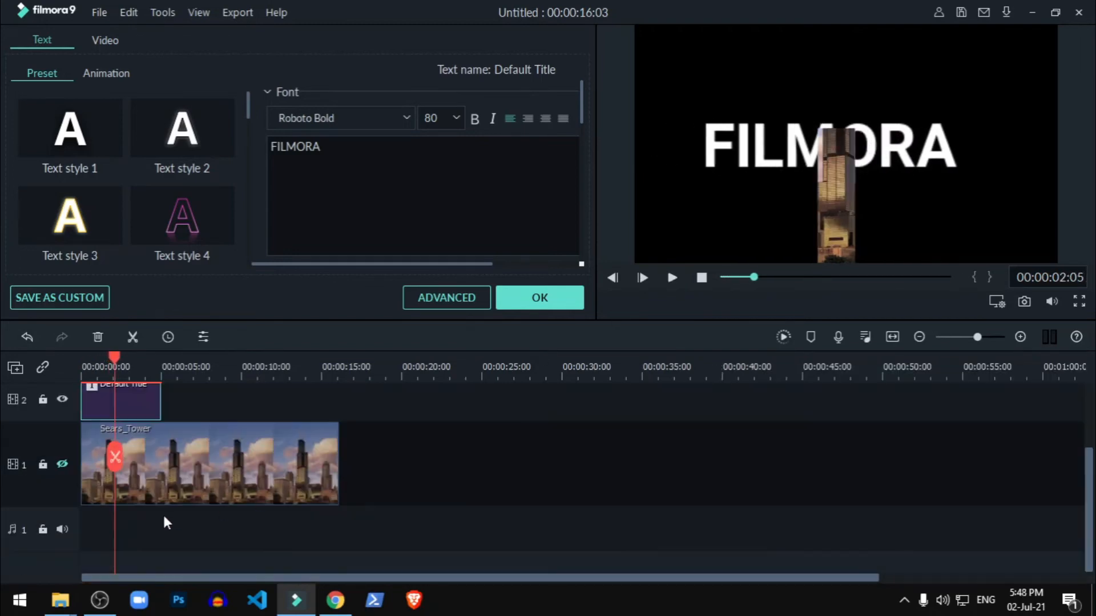
left_click(62, 464)
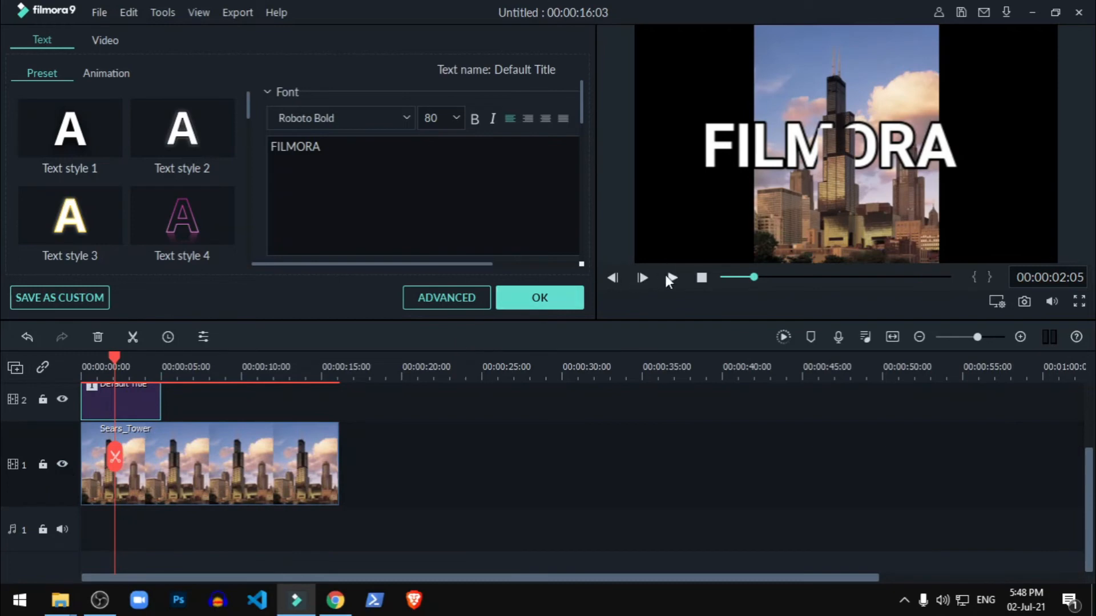
- Play back the full composite, then return the playhead to the start and replay the title animation
left_click(673, 279)
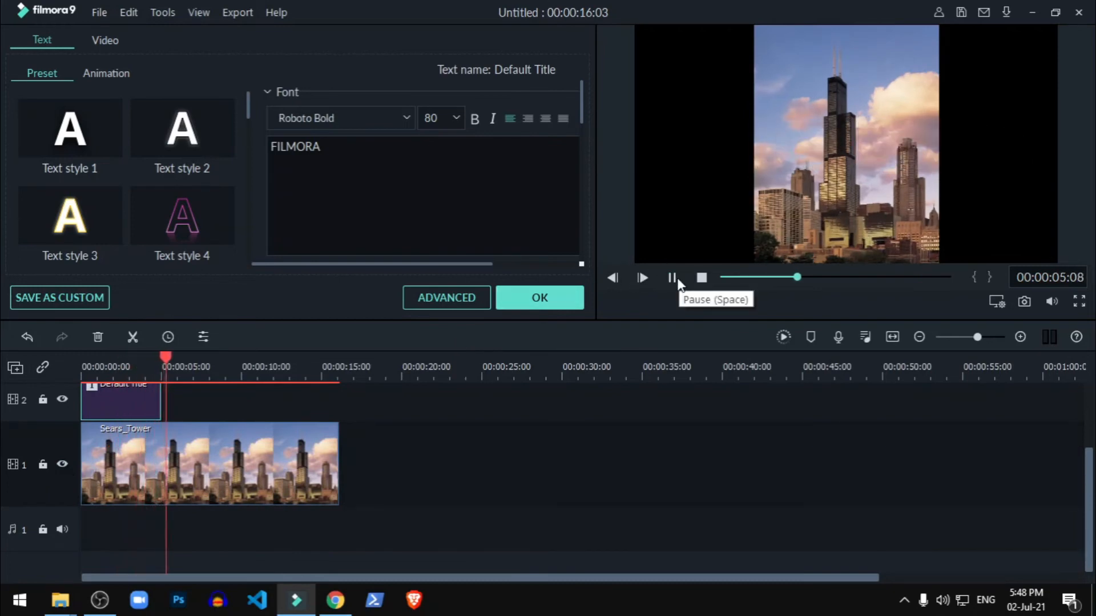
left_click(673, 278)
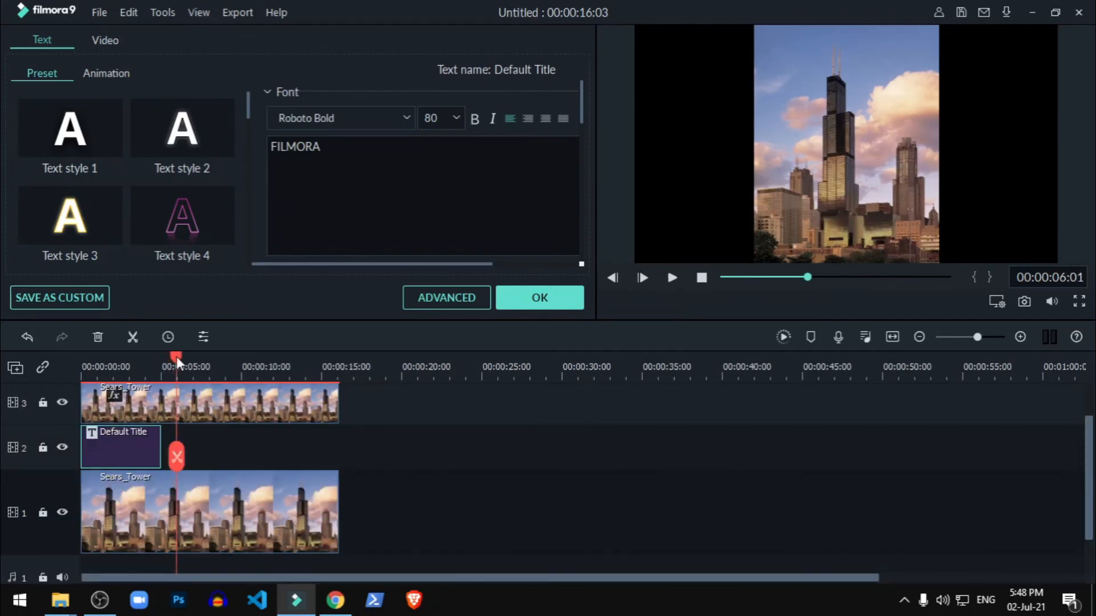
left_click_drag(177, 358, 54, 340)
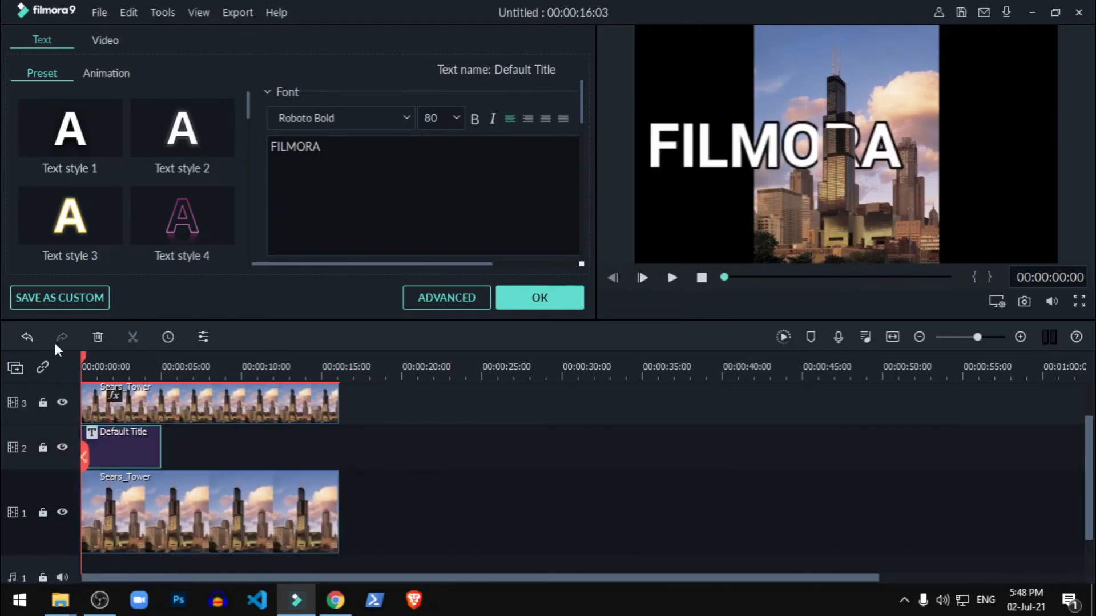
left_click(672, 279)
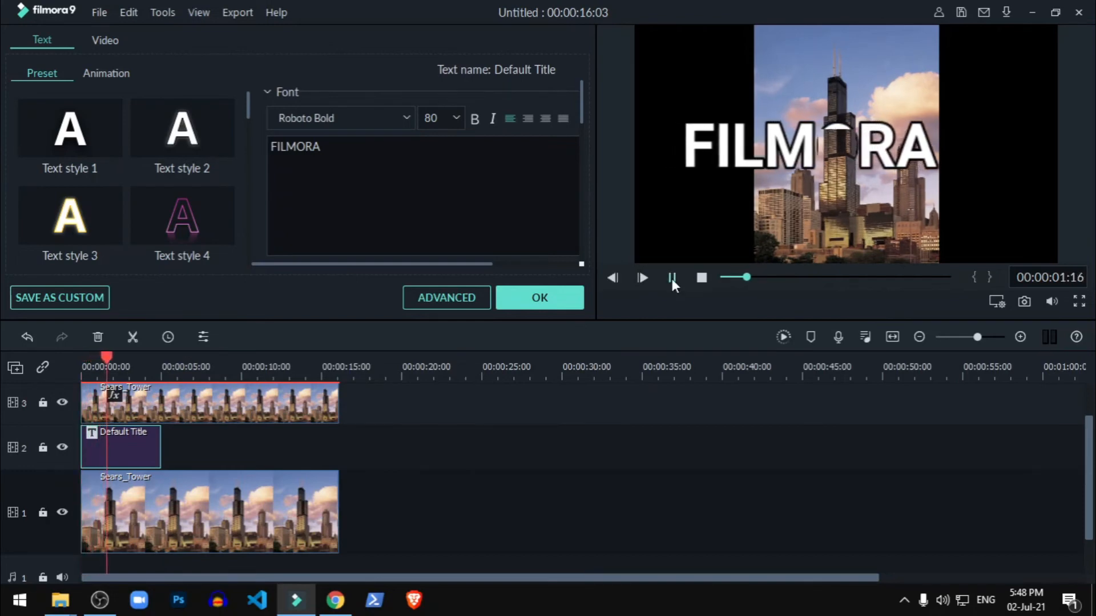
- Pause the preview, open the mask settings of the tower clip on track 3, and hide track 1 to isolate the masked tower
left_click(672, 278)
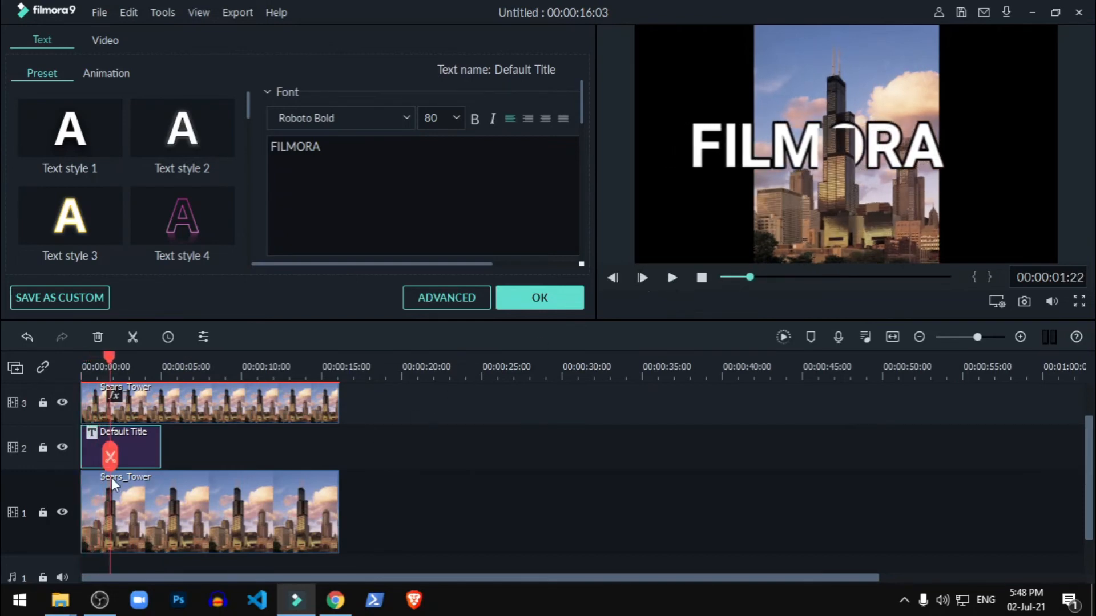
double_click(174, 409)
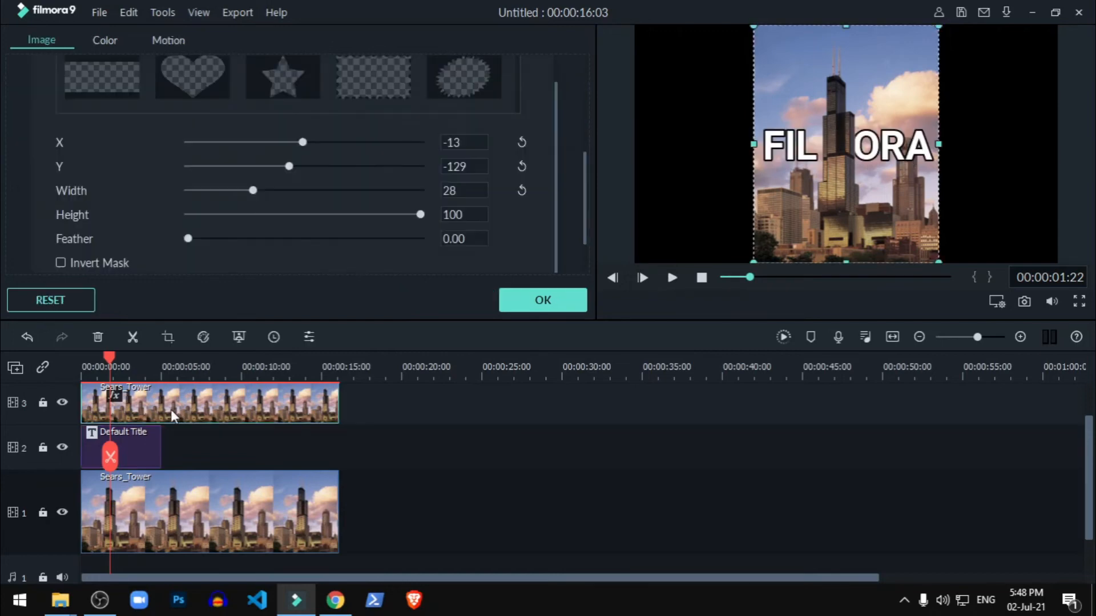
scroll(264, 234, "down", 2)
scroll(264, 232, "up", 3)
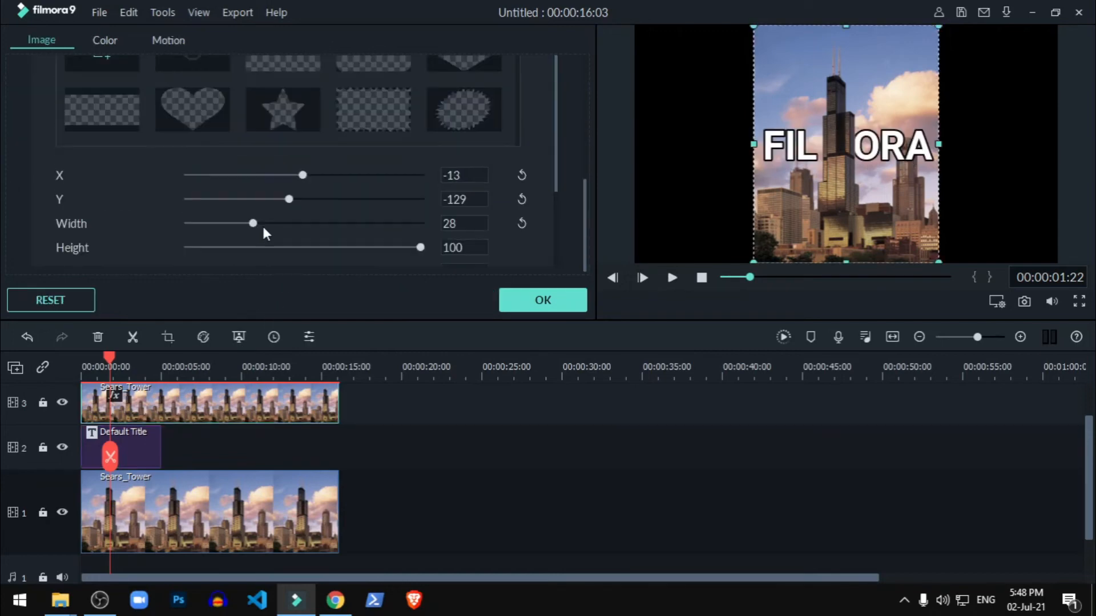
left_click(63, 511)
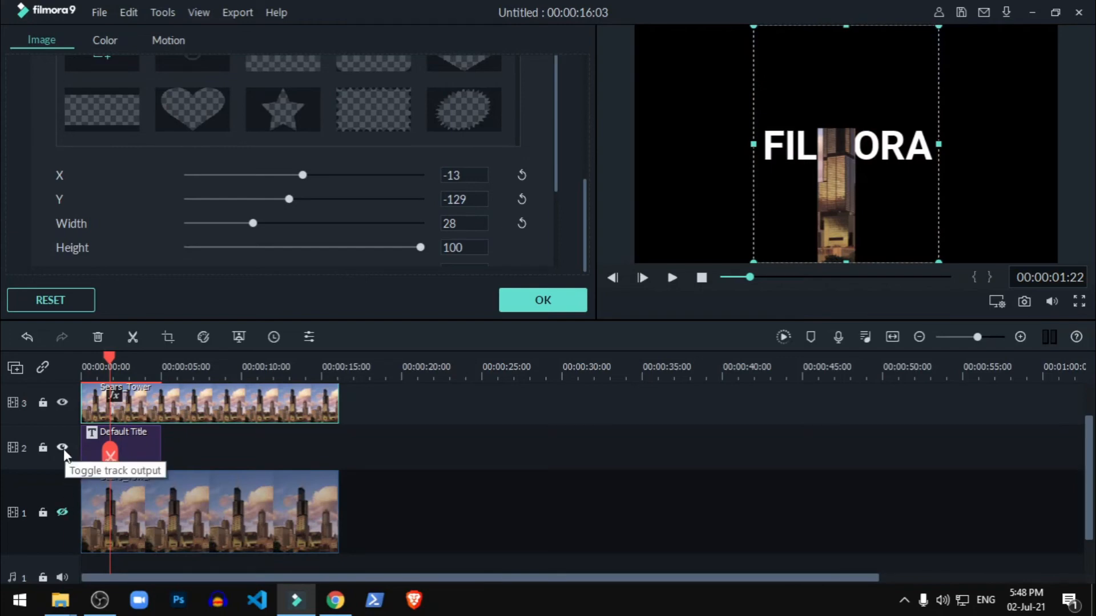
left_click(63, 449)
left_click(63, 449)
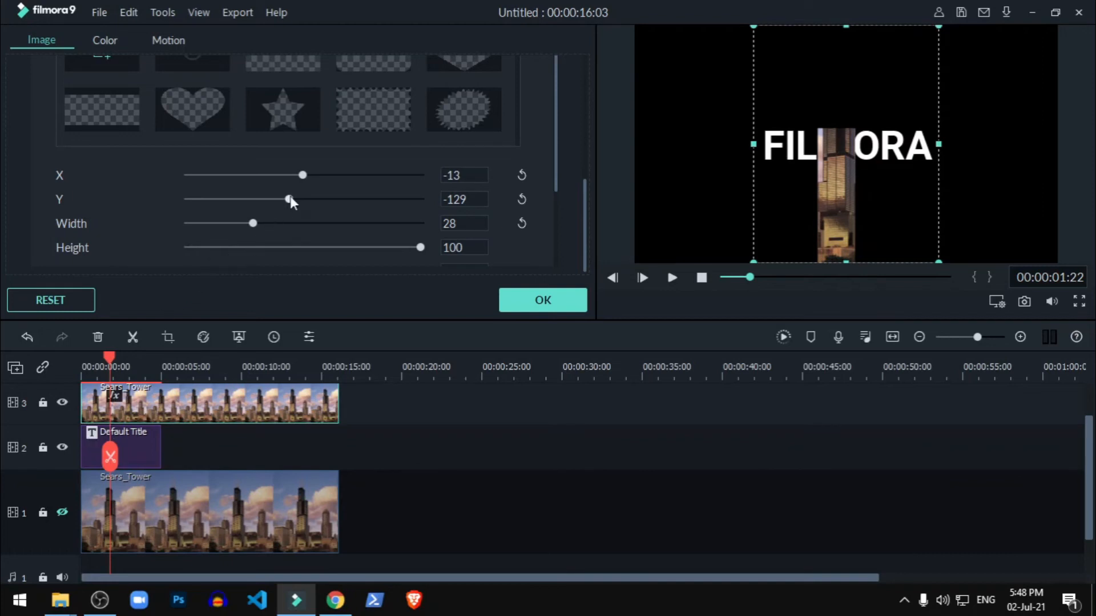
- Raise the image mask to a Y position of -27, apply the clip settings, and show track 1 again
left_click_drag(291, 196, 300, 196)
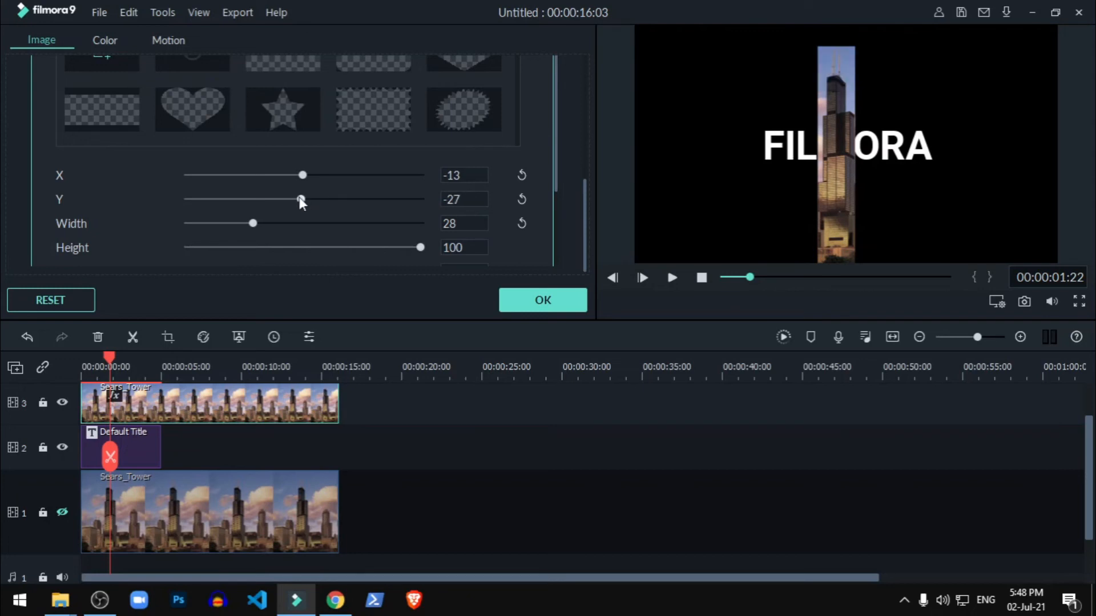
left_click(512, 302)
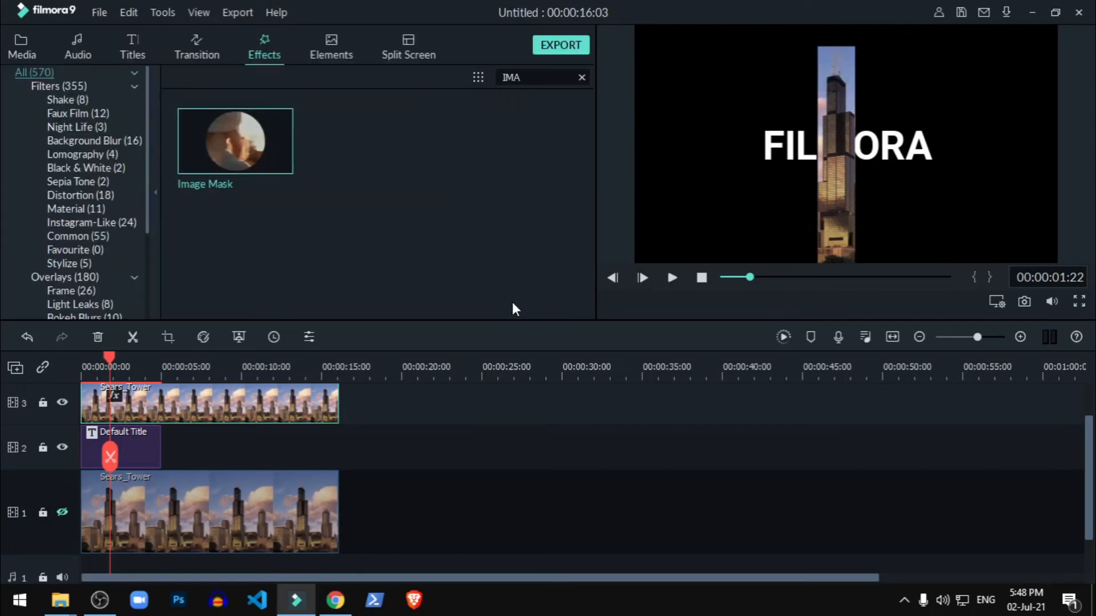
left_click(61, 512)
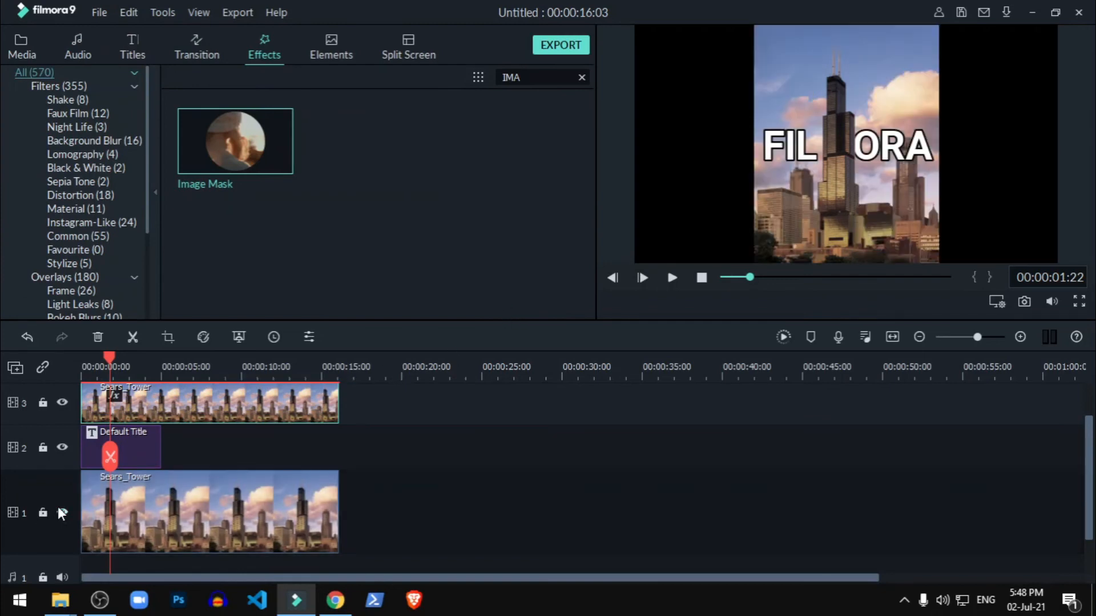
- Preview the composite with the adjusted mask, then replay it from the start in full screen and exit the full-screen view
left_click(673, 278)
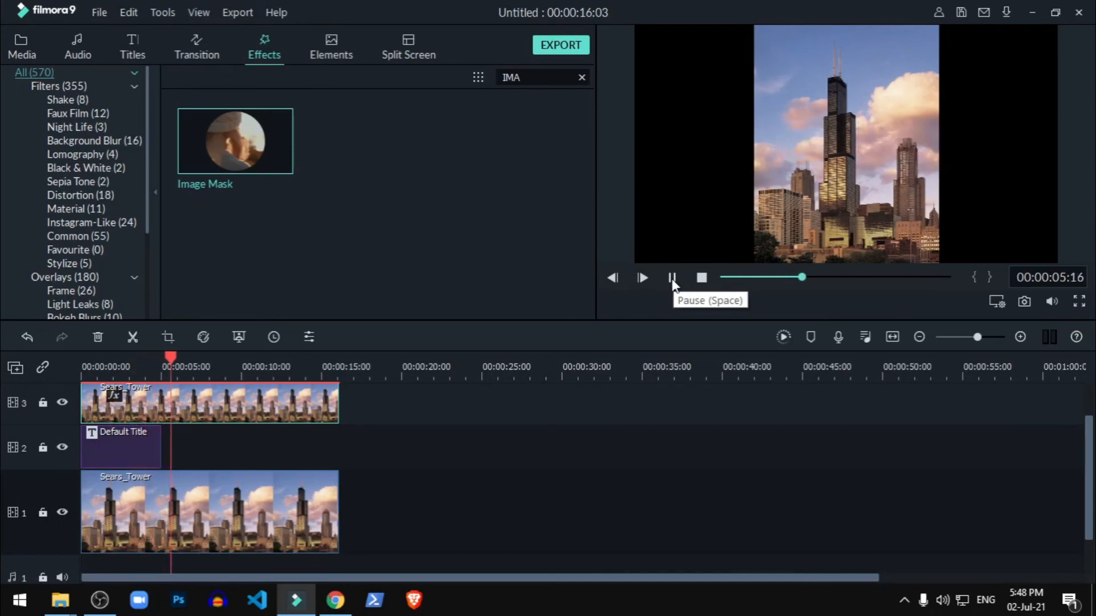
left_click(86, 370)
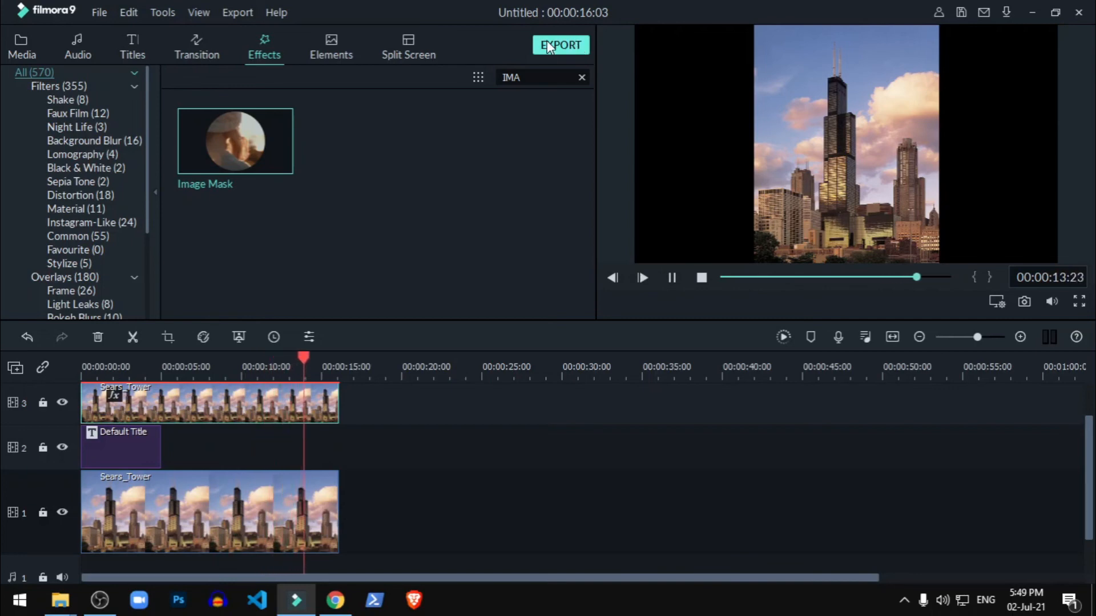
left_click(1078, 301)
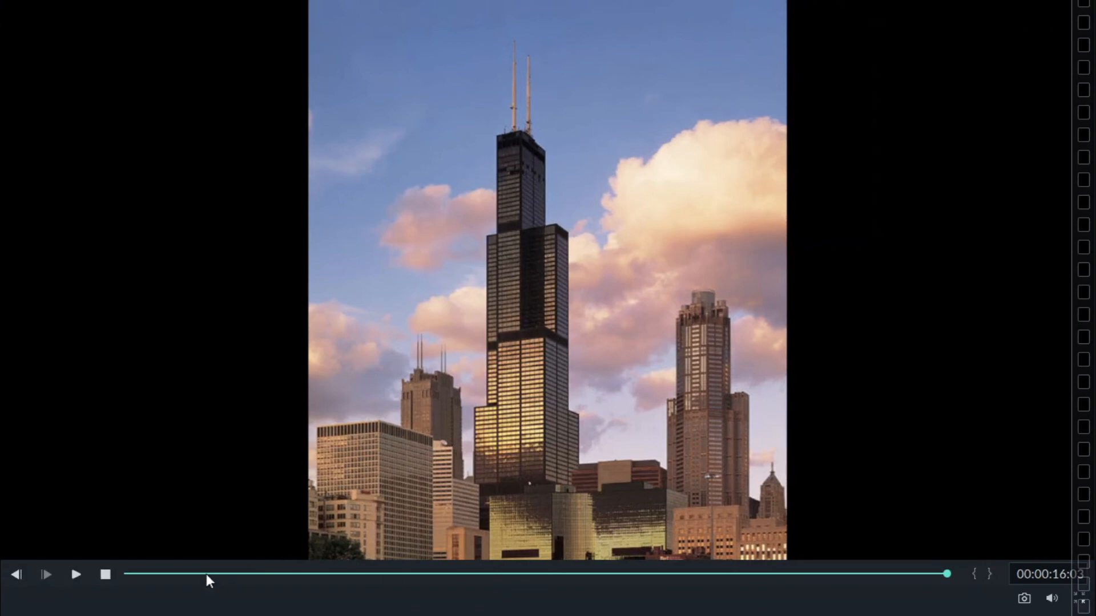
left_click_drag(207, 575, 1, 585)
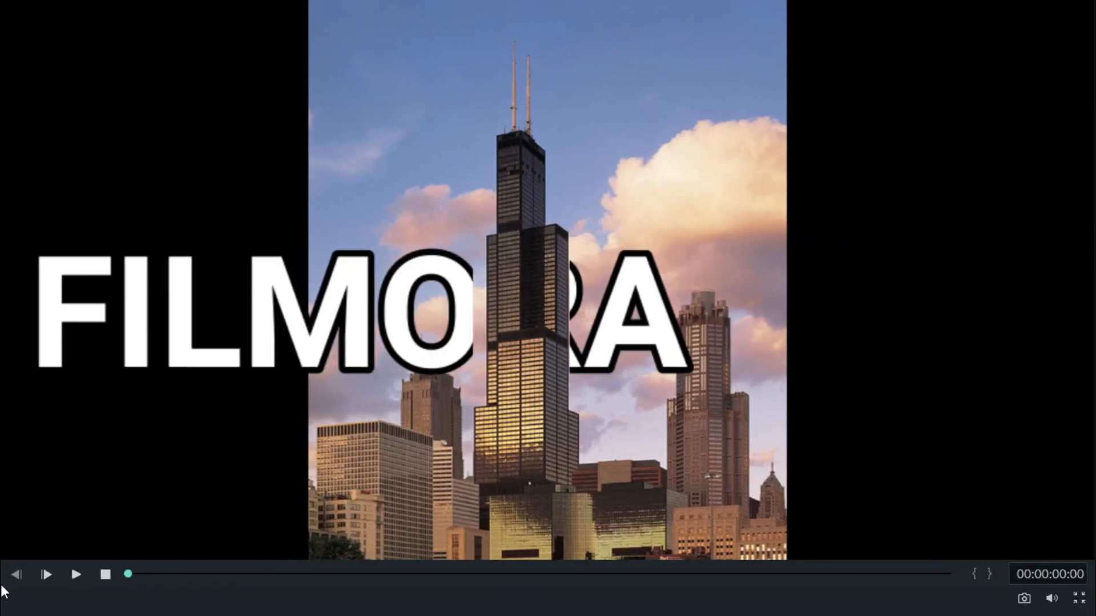
left_click(76, 575)
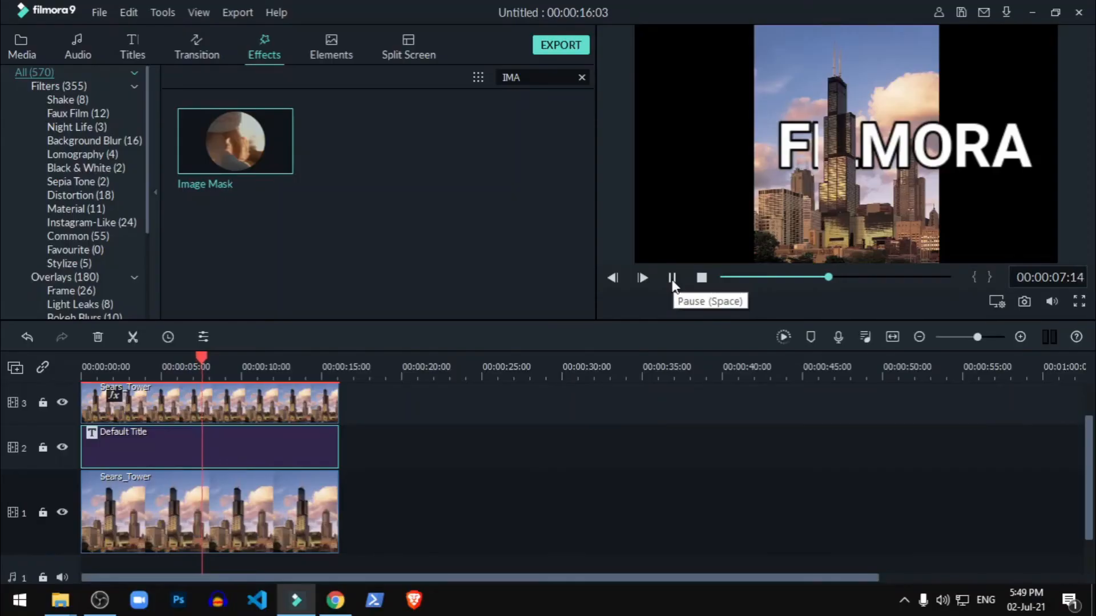
key("Escape")
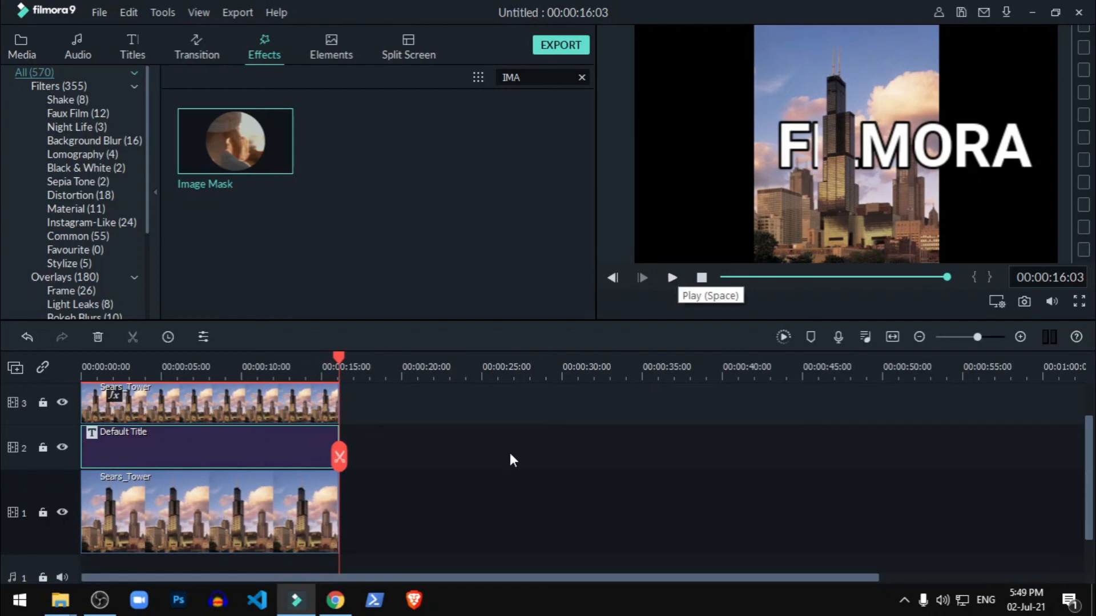
left_click(100, 600)
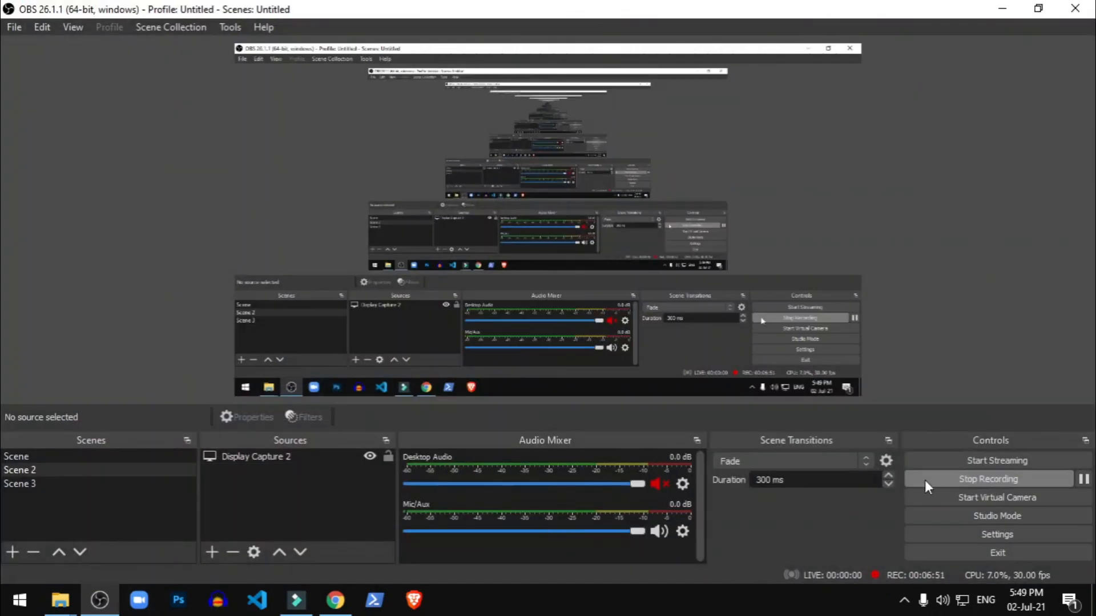